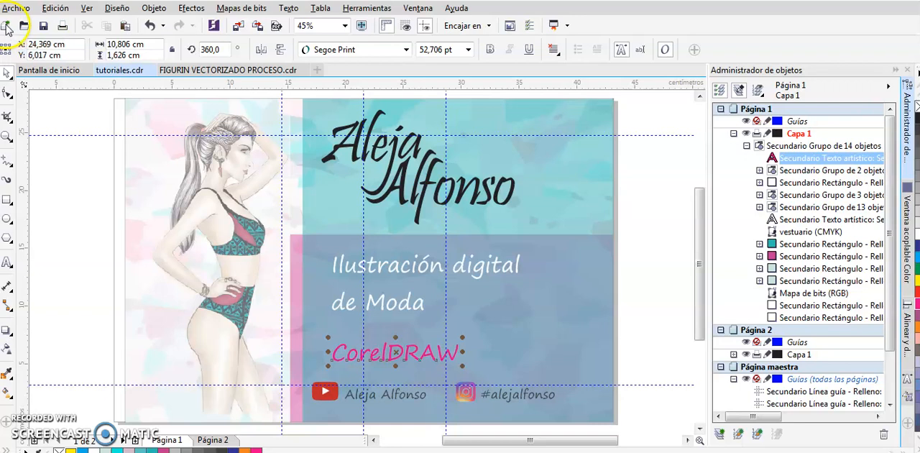
Start a new document named FIGURÍN MODULADO with the Oficio page size
{"action": "left_click", "coordinate": [6, 25]}
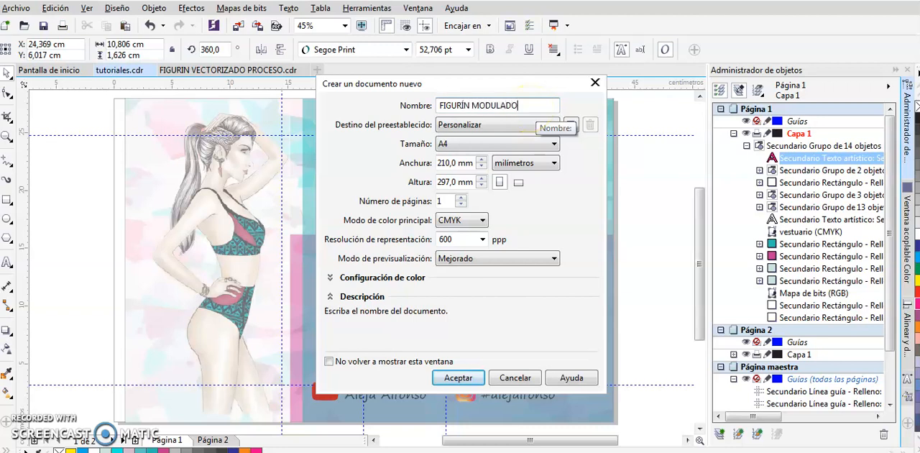
{"action": "left_click", "coordinate": [553, 143]}
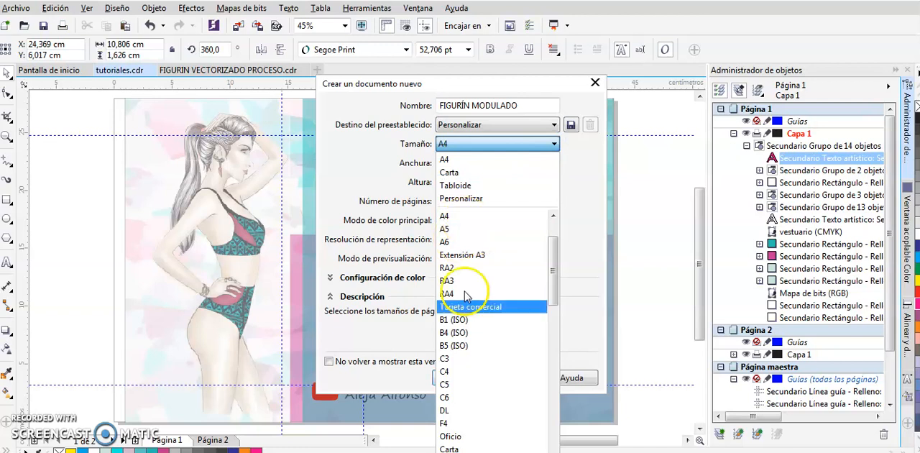
{"action": "left_click_drag", "start_coordinate": [554, 261], "coordinate": [560, 296]}
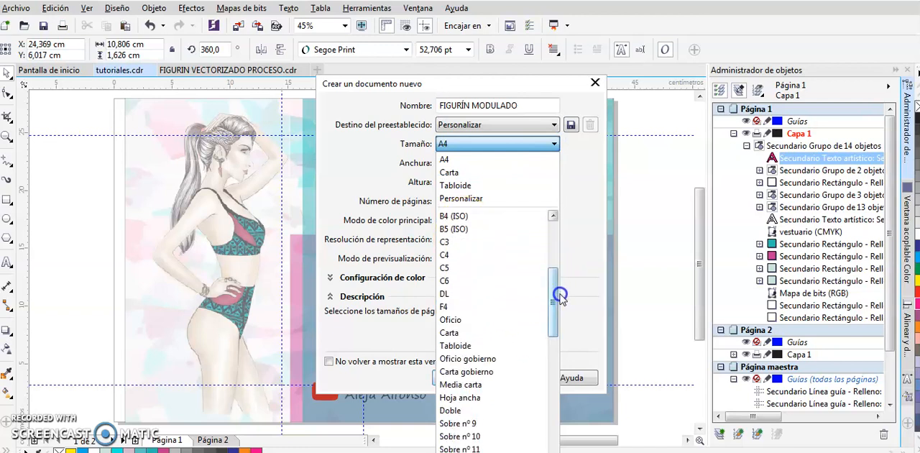
{"action": "left_click", "coordinate": [453, 319]}
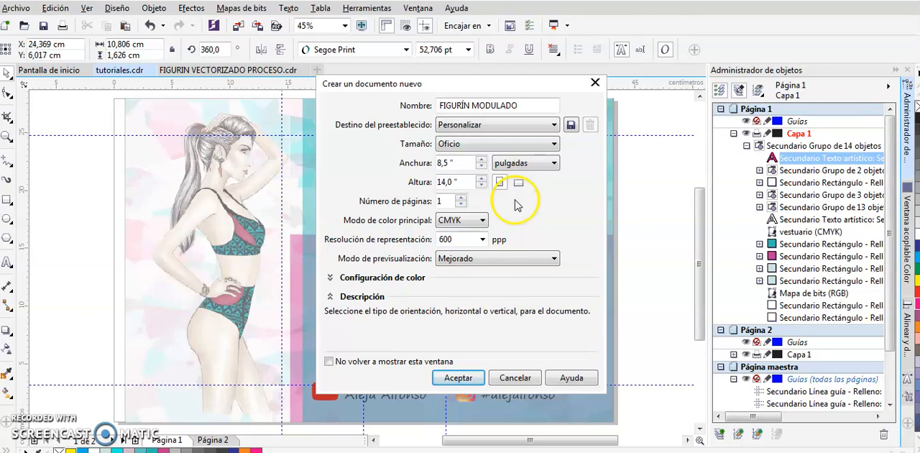
Set the new document's units to centimetres and its rendering resolution to 300 ppp, and create it
{"action": "left_click", "coordinate": [553, 163]}
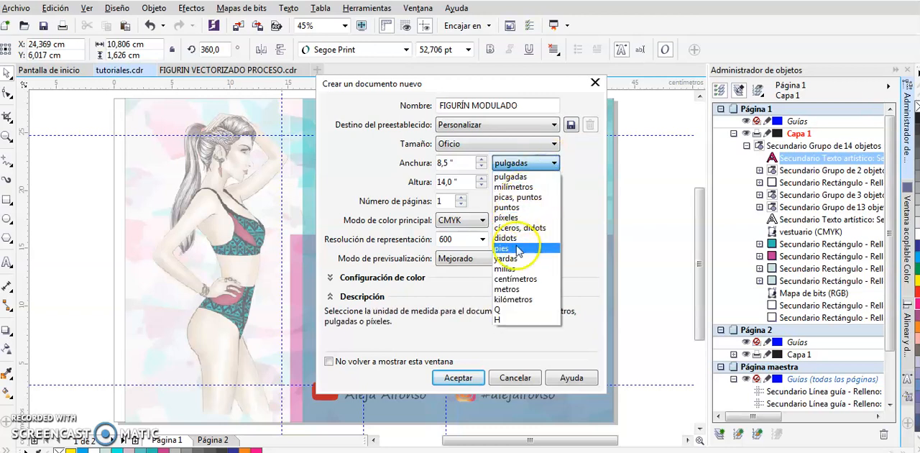
{"action": "left_click", "coordinate": [533, 279]}
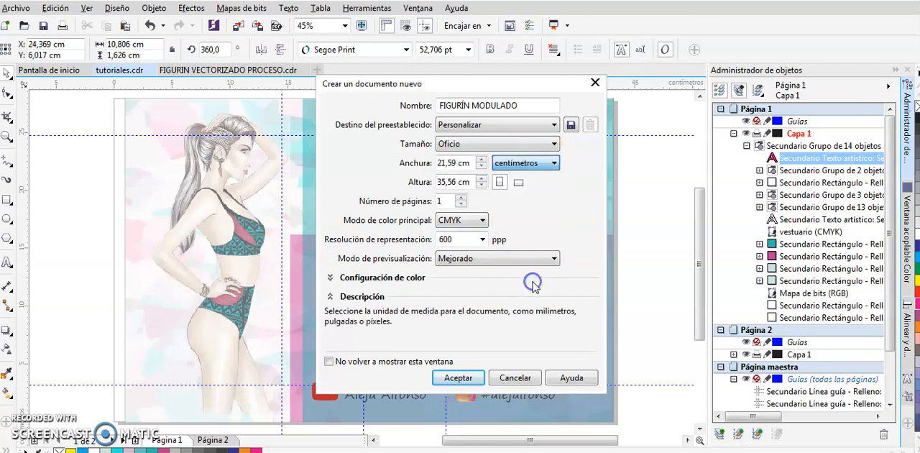
{"action": "left_click", "coordinate": [479, 239]}
{"action": "left_click", "coordinate": [453, 262]}
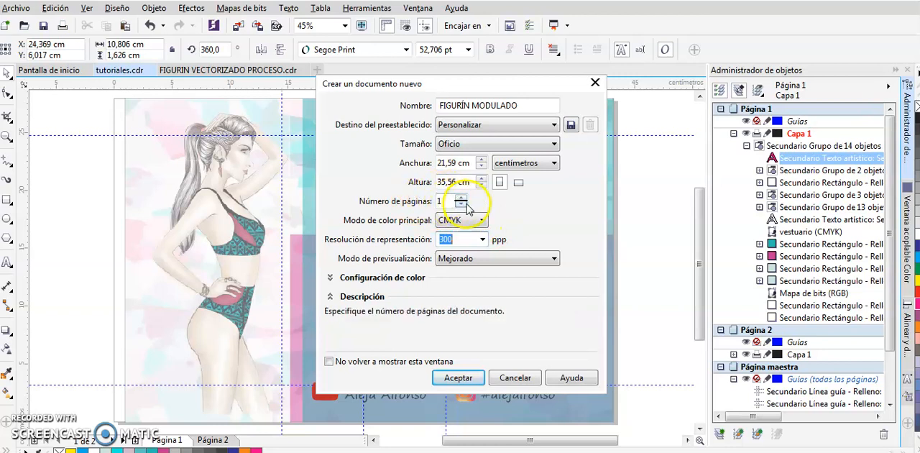
{"action": "left_click", "coordinate": [461, 376]}
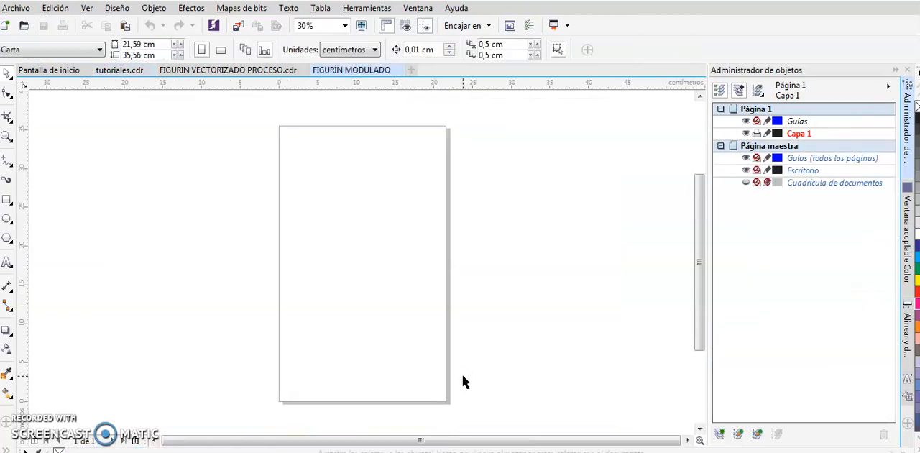
Add a vertical guideline and centre it on the page
{"action": "left_click_drag", "start_coordinate": [25, 229], "coordinate": [296, 216]}
{"action": "key", "text": "p"}
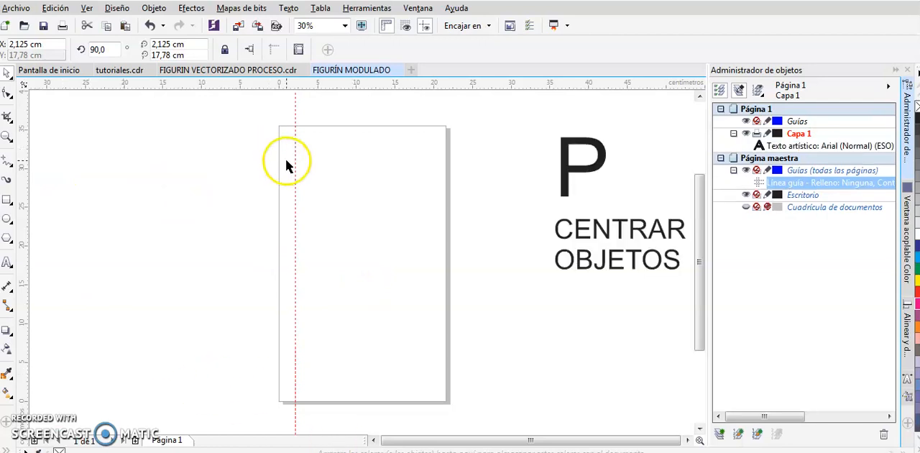
{"action": "left_click", "coordinate": [288, 161]}
{"action": "left_click", "coordinate": [296, 162]}
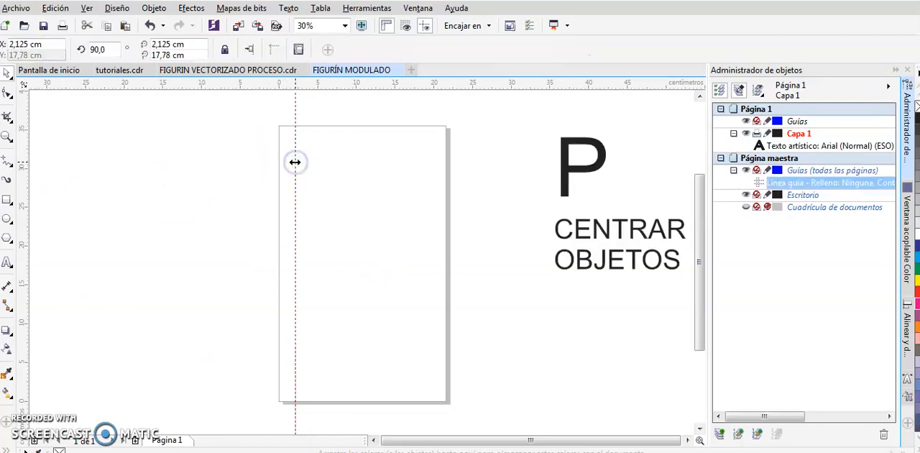
{"action": "key", "text": "p"}
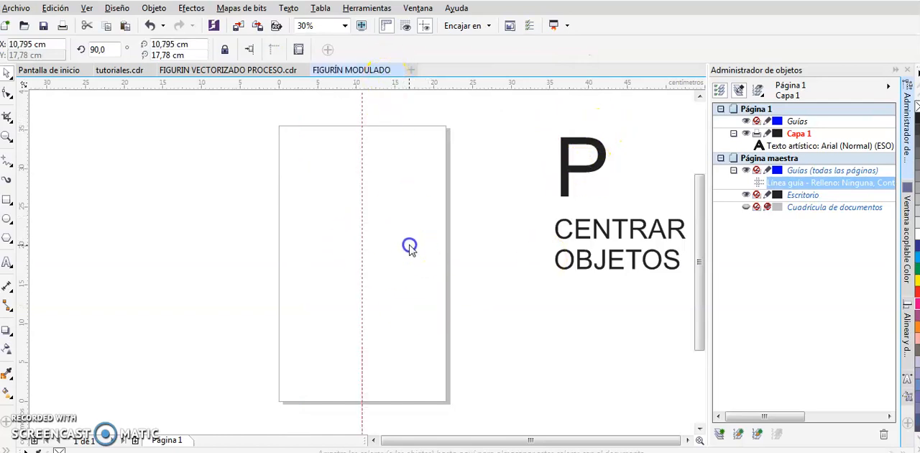
Add a horizontal guideline and centre it on the page
{"action": "left_click_drag", "start_coordinate": [409, 245], "coordinate": [409, 244]}
{"action": "key", "text": "p"}
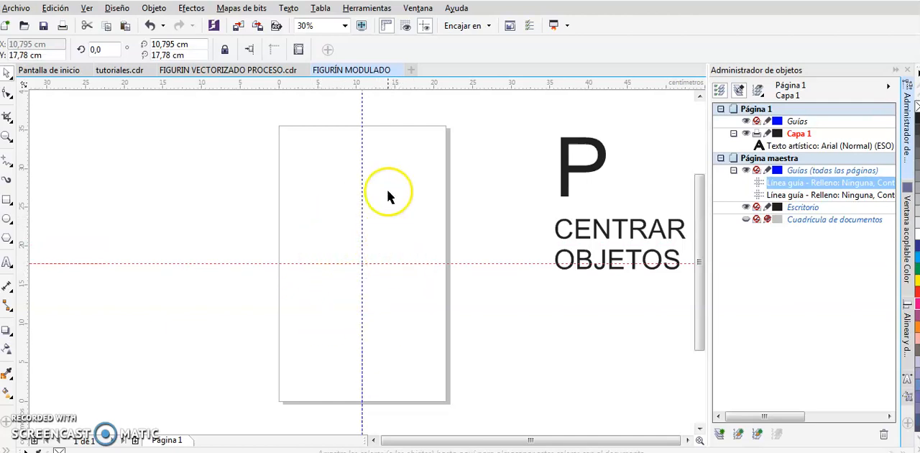
{"action": "left_click", "coordinate": [410, 189]}
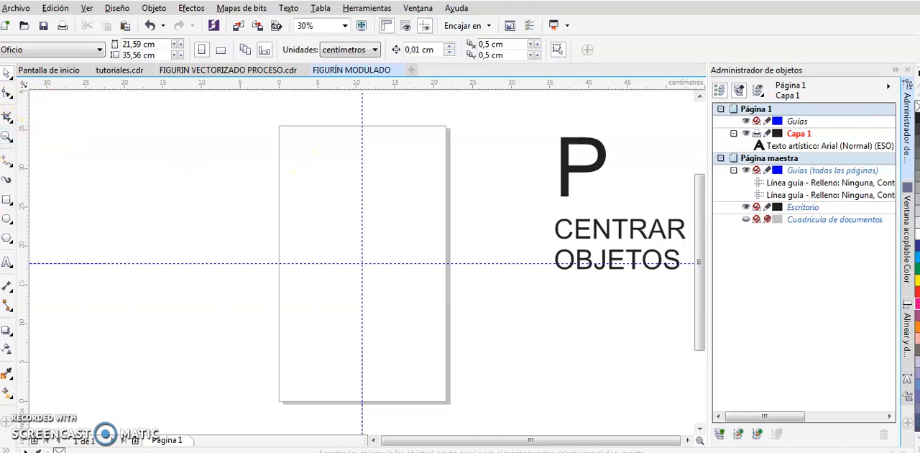
Paste the notes beside the page: sheet length 35,56 cm, length without margin 30 cm, 10 heads, 3 cm per head
{"action": "key", "text": "ctrl+v"}
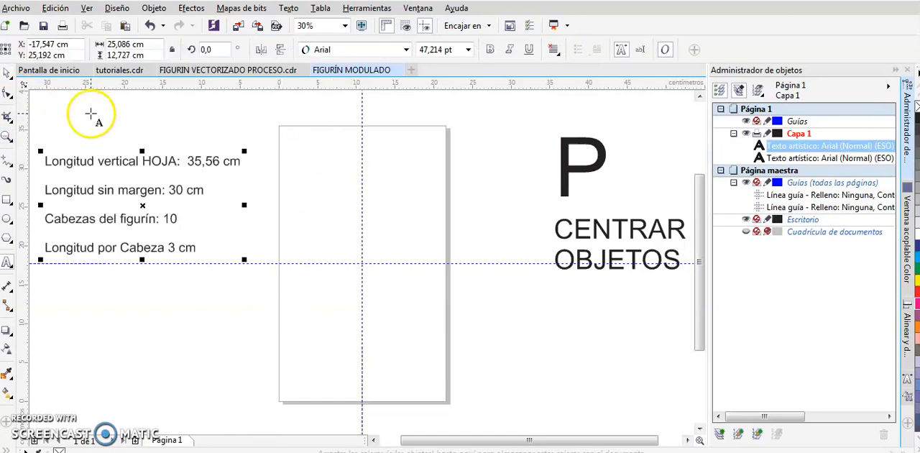
{"action": "left_click", "coordinate": [6, 73]}
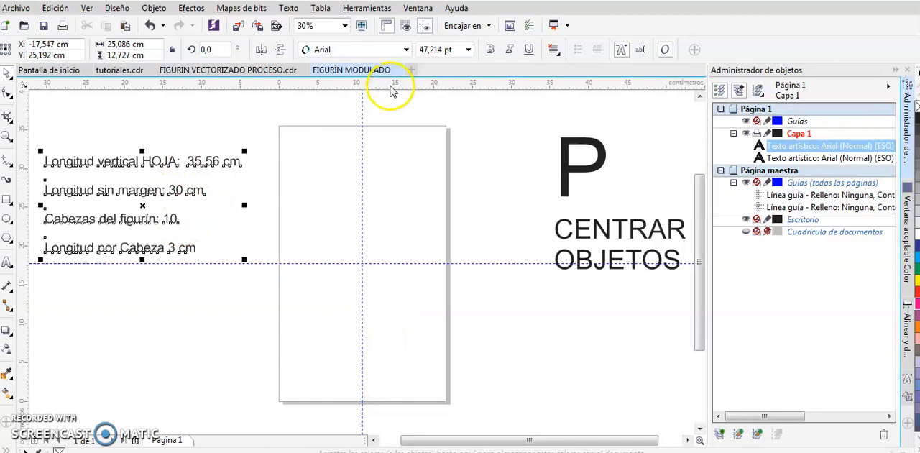
Place a horizontal guideline near the page's upper edge at about y 33,2 cm and delete the centred horizontal guideline
{"action": "left_click_drag", "start_coordinate": [389, 88], "coordinate": [405, 143]}
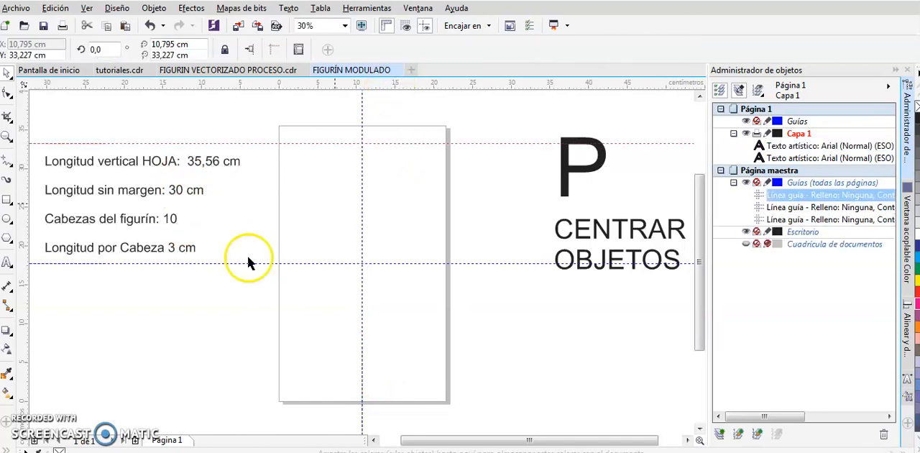
{"action": "left_click", "coordinate": [417, 264]}
{"action": "key", "text": "Delete"}
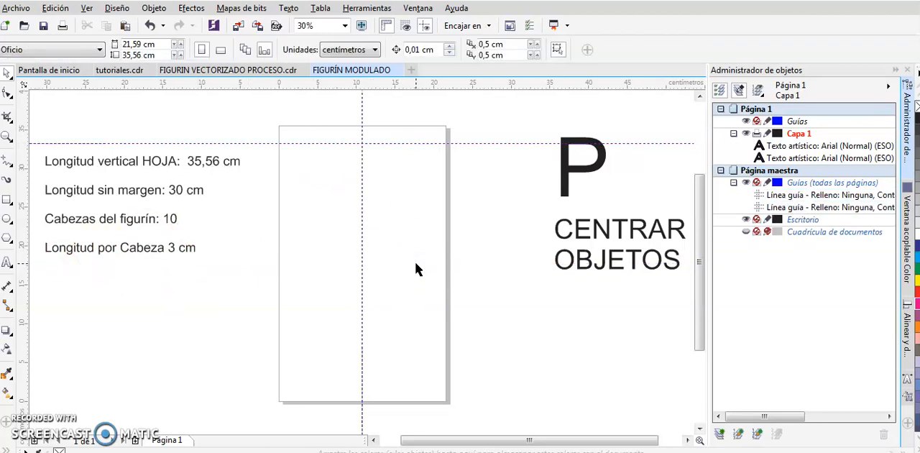
{"action": "left_click", "coordinate": [408, 144]}
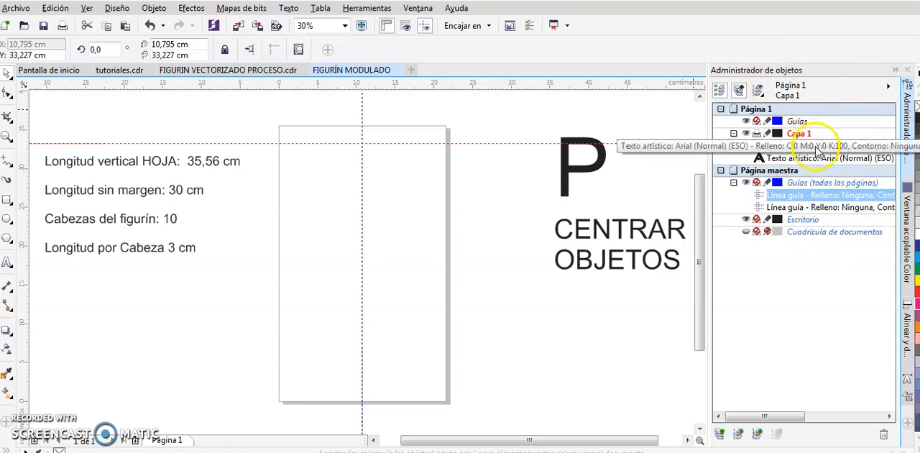
Select the Capa 1 layer and open the Position transformation settings
{"action": "left_click", "coordinate": [816, 148]}
{"action": "left_click", "coordinate": [816, 158]}
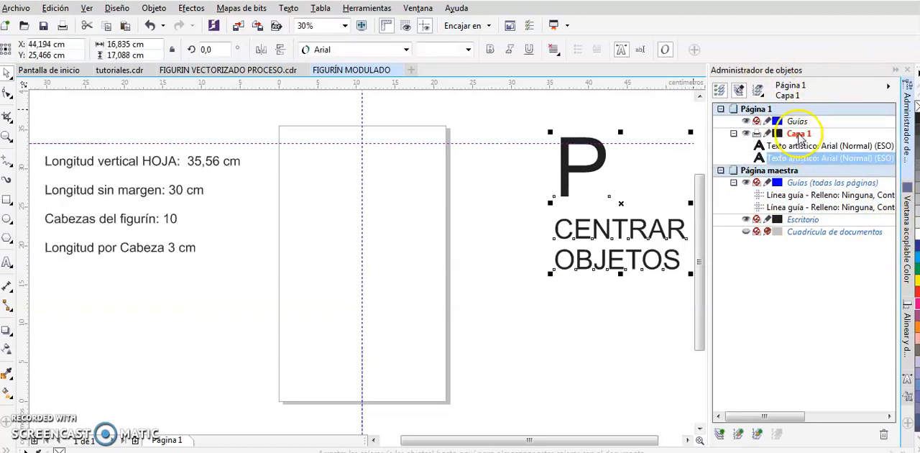
{"action": "left_click", "coordinate": [800, 135]}
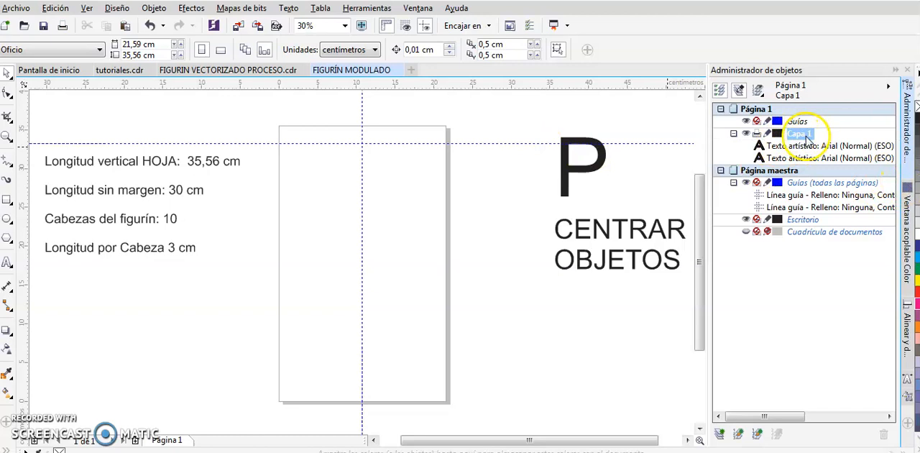
{"action": "left_click", "coordinate": [418, 8]}
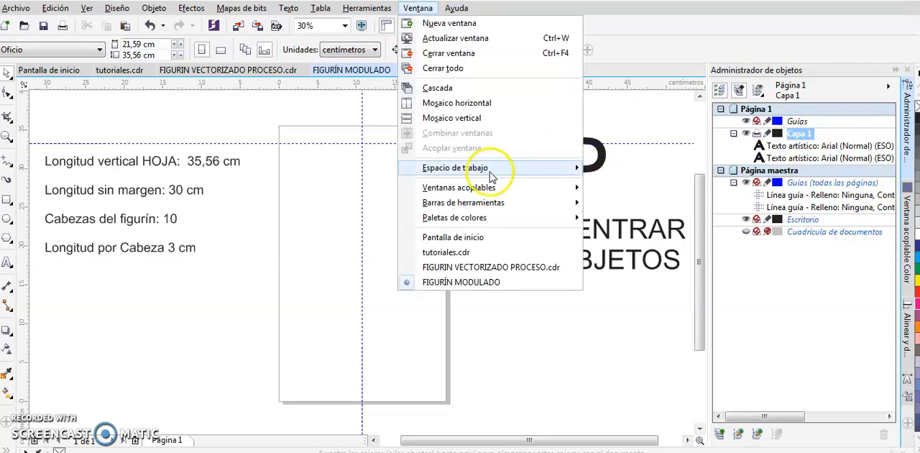
{"action": "mouse_move", "coordinate": [509, 190]}
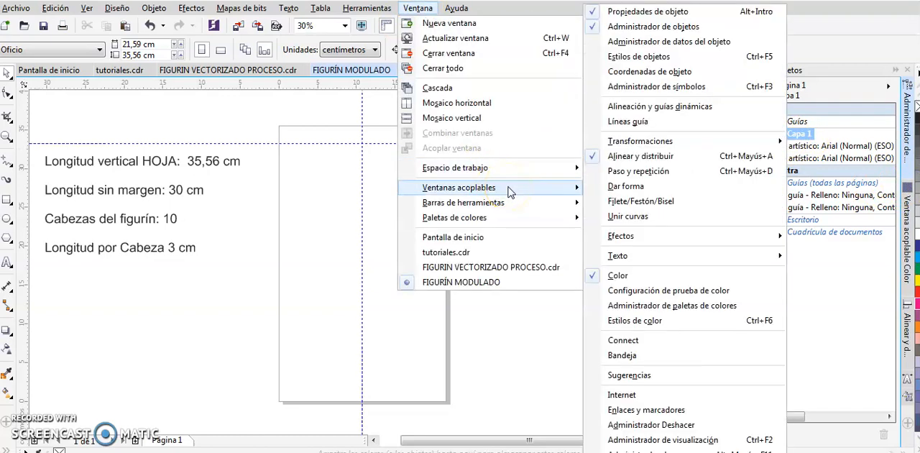
{"action": "mouse_move", "coordinate": [644, 147]}
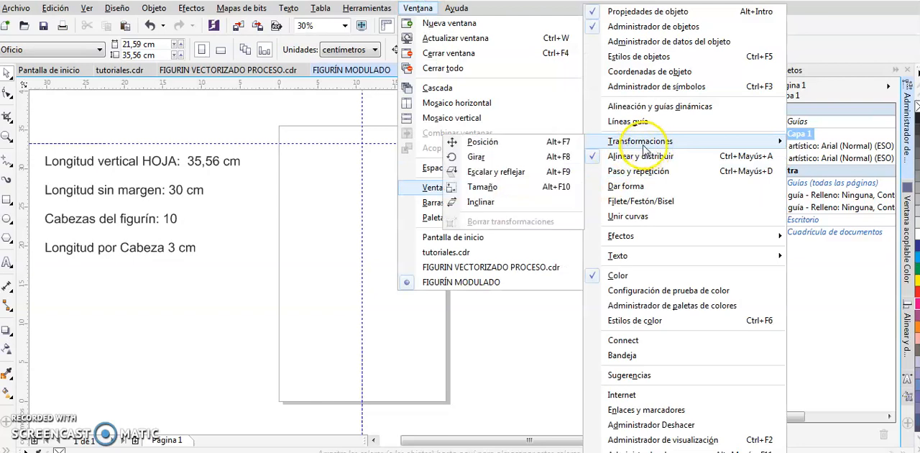
{"action": "left_click", "coordinate": [480, 146]}
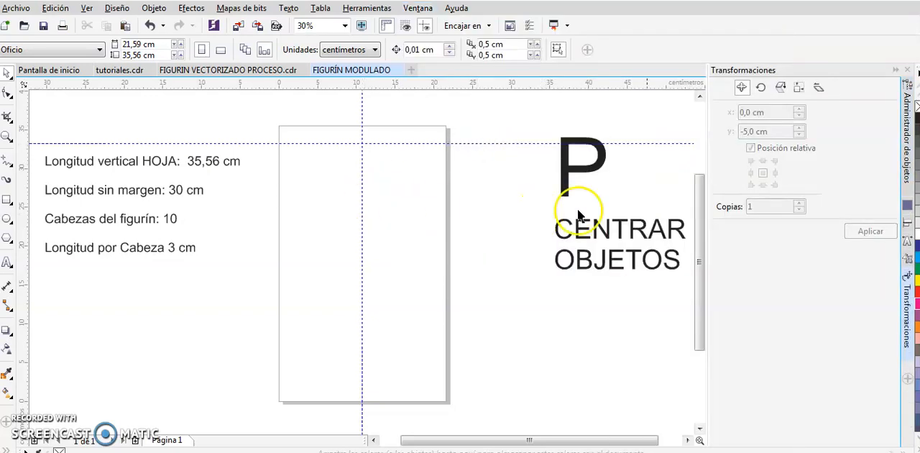
Copy the upper horizontal guideline once with a relative vertical offset of -3,0 cm
{"action": "left_click", "coordinate": [403, 144]}
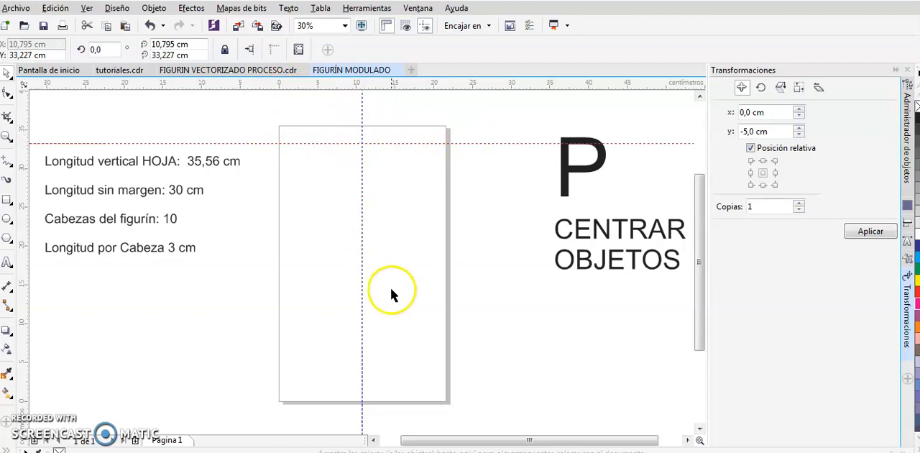
{"action": "double_click", "coordinate": [748, 131]}
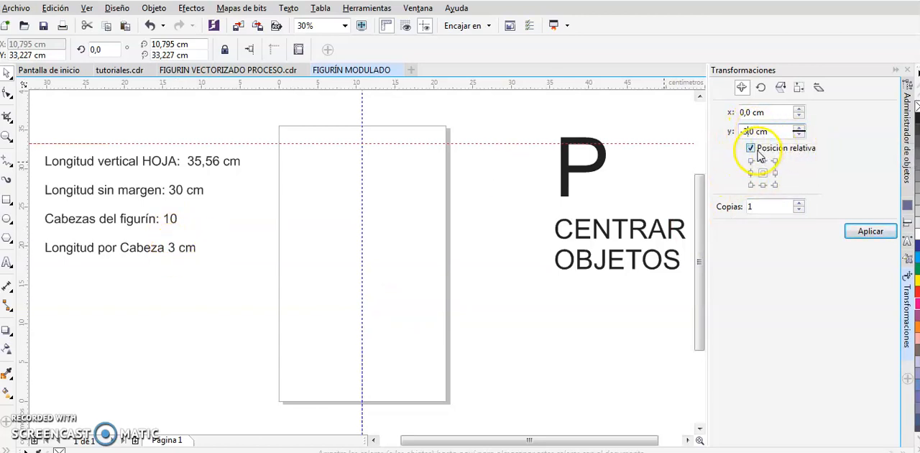
{"action": "left_click", "coordinate": [745, 132]}
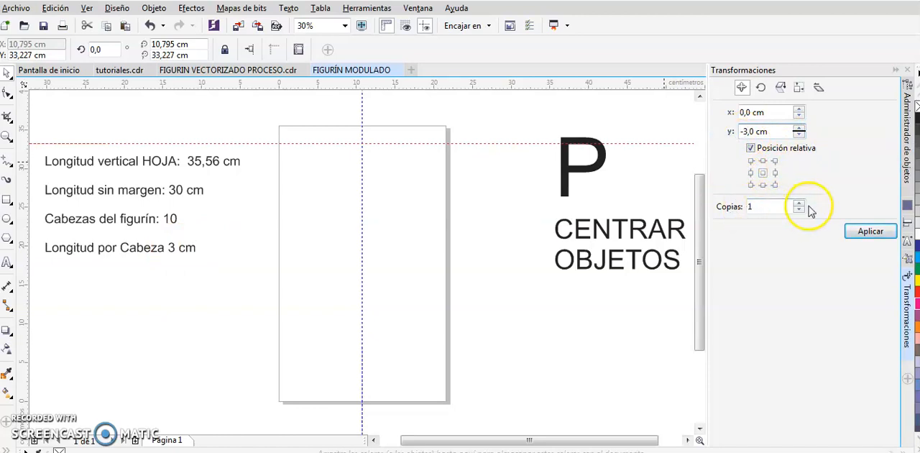
{"action": "left_click", "coordinate": [871, 233]}
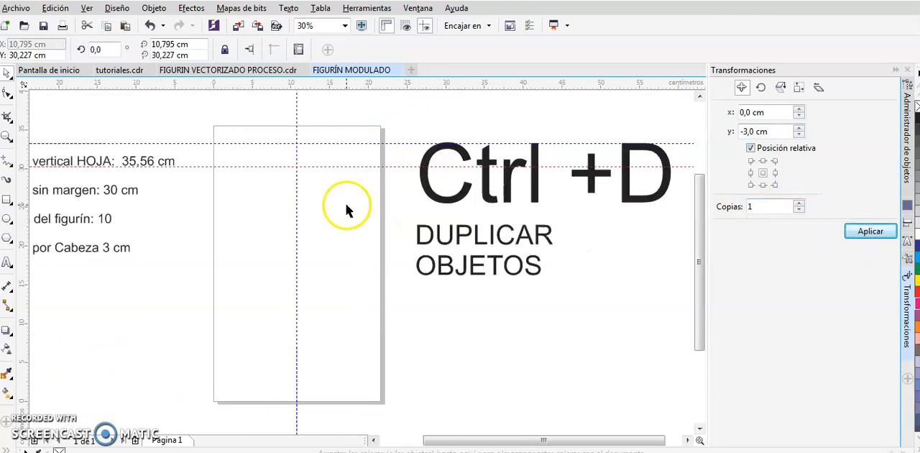
Delete the copied guideline and recreate it from the upper guideline with the -3,0 cm vertical offset
{"action": "left_click", "coordinate": [345, 208]}
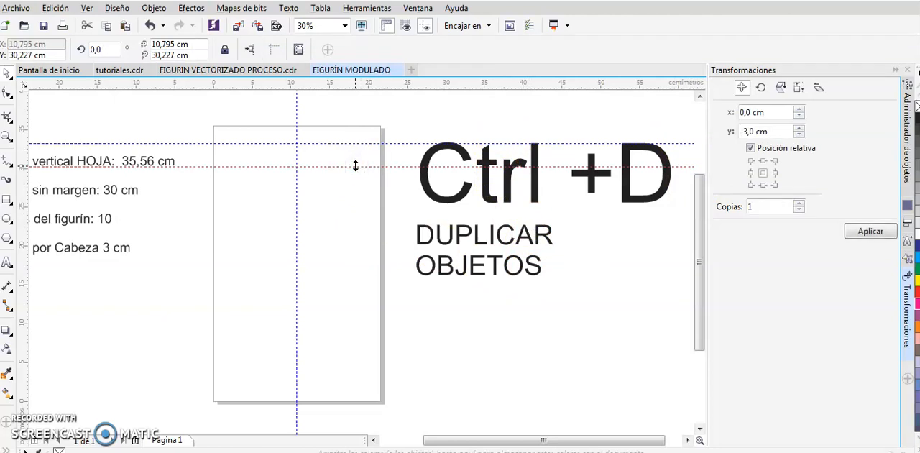
{"action": "key", "text": "Delete"}
{"action": "left_click", "coordinate": [358, 143]}
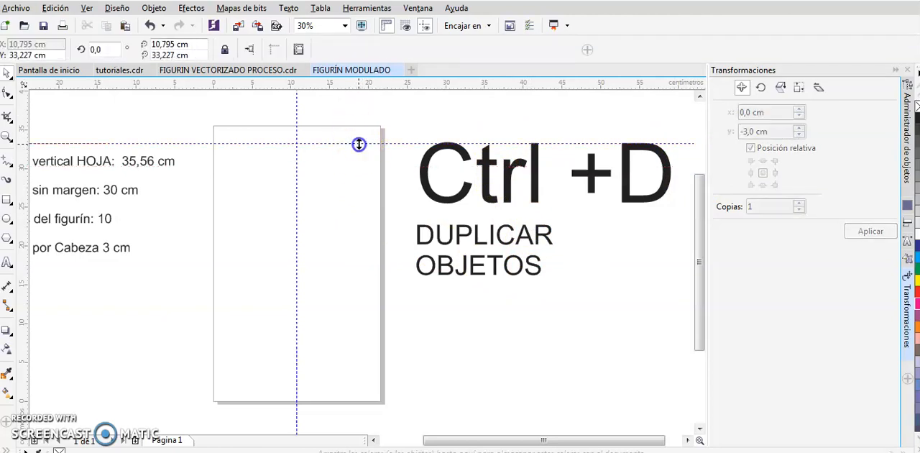
{"action": "left_click", "coordinate": [871, 231]}
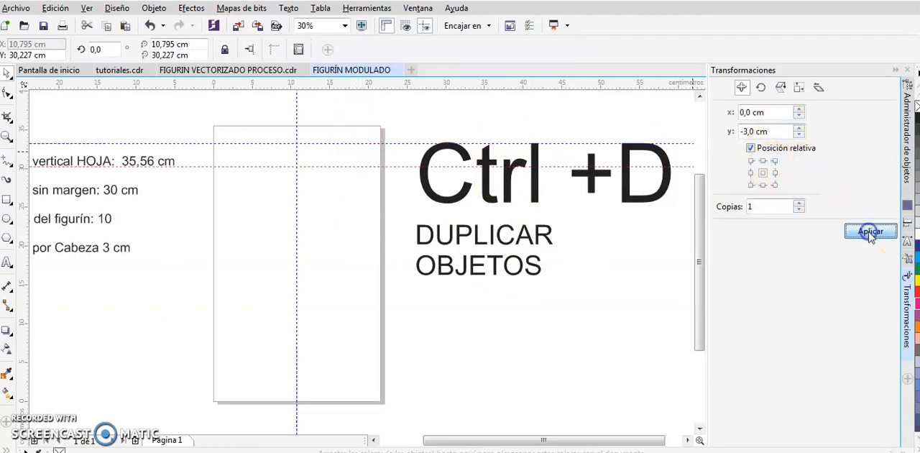
Duplicate the copied guideline repeatedly down the page at the same 3 cm spacing to mark out the ten head sections
{"action": "key", "text": "ctrl+d"}
{"action": "key", "text": "ctrl+d"}
{"action": "key", "text": "ctrl+d"}
{"action": "key", "text": "ctrl+d"}
{"action": "key", "text": "ctrl+d"}
{"action": "key", "text": "ctrl+d"}
{"action": "key", "text": "ctrl+d"}
{"action": "key", "text": "ctrl+d"}
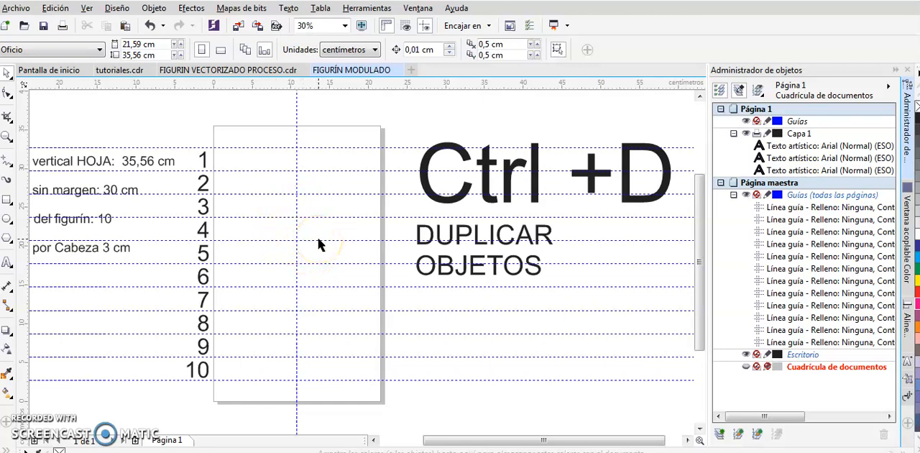
Start the Bézier tool at the first head module and enable snapping to guidelines
{"action": "left_click", "coordinate": [324, 356]}
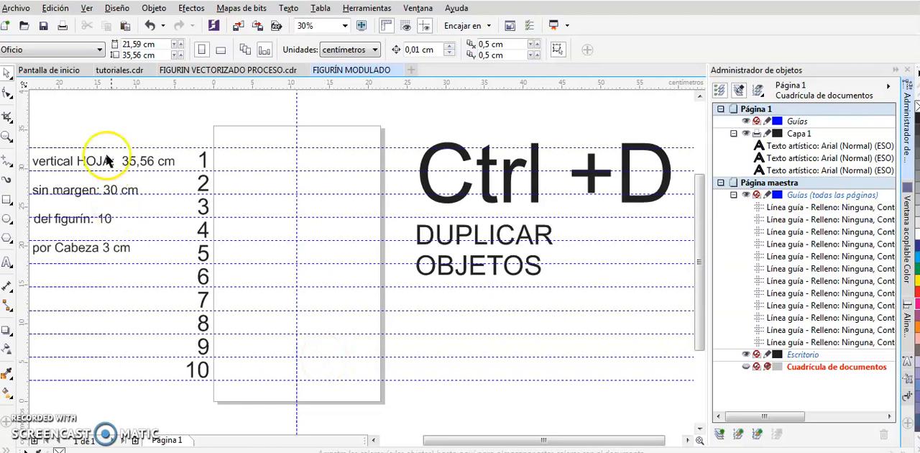
{"action": "left_click", "coordinate": [10, 162]}
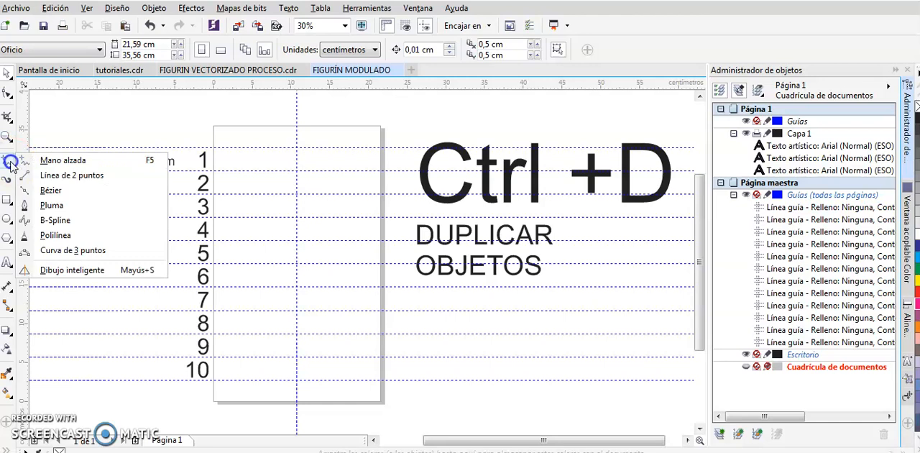
{"action": "left_click", "coordinate": [54, 191]}
{"action": "scroll", "coordinate": [312, 165], "scroll_direction": "up", "scroll_amount": 5}
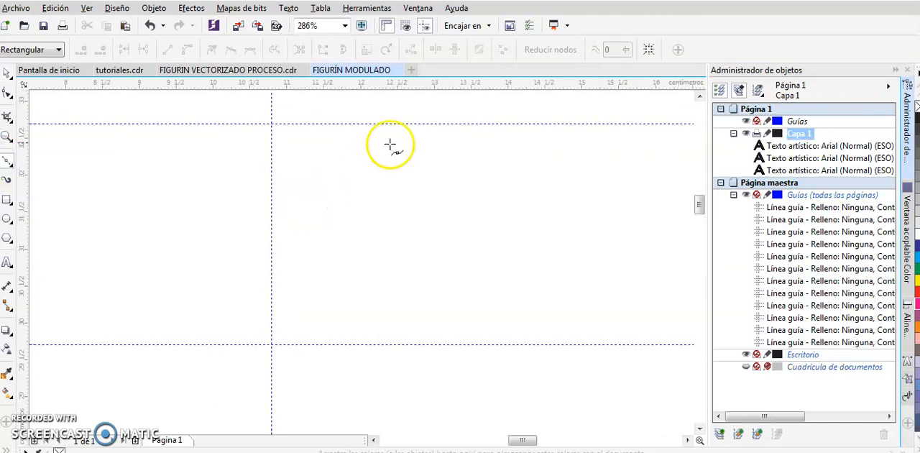
{"action": "left_click", "coordinate": [489, 25]}
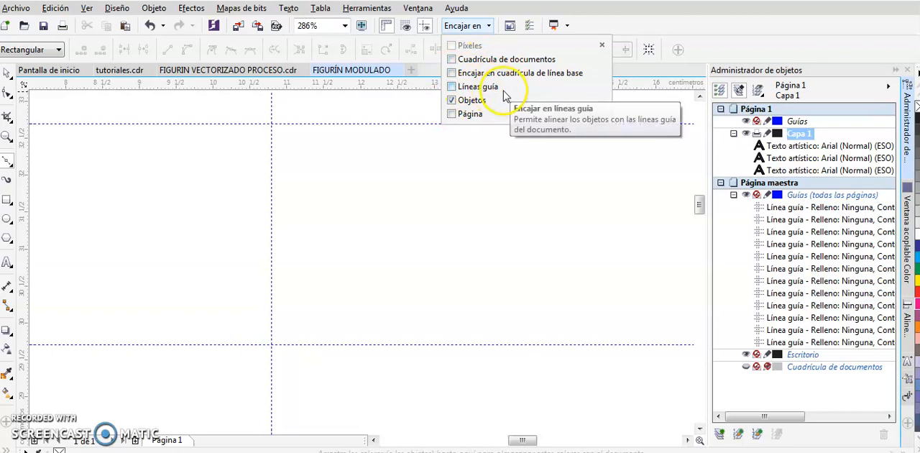
{"action": "left_click", "coordinate": [452, 87]}
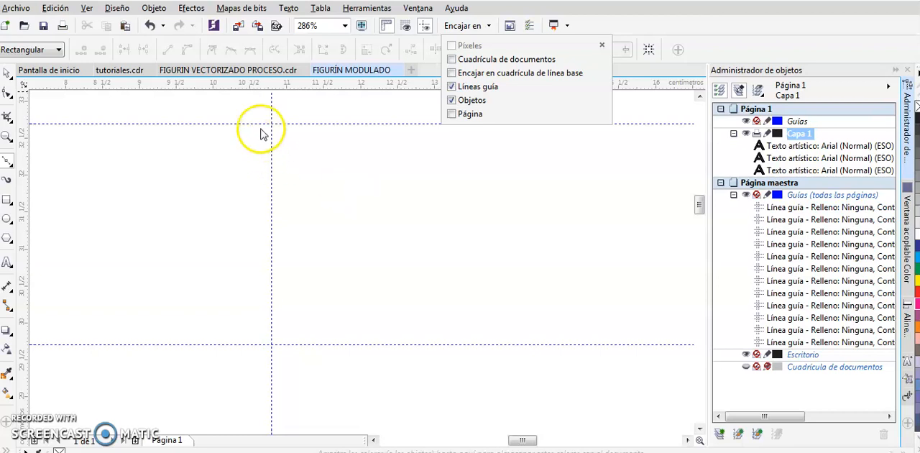
{"action": "left_click", "coordinate": [290, 131]}
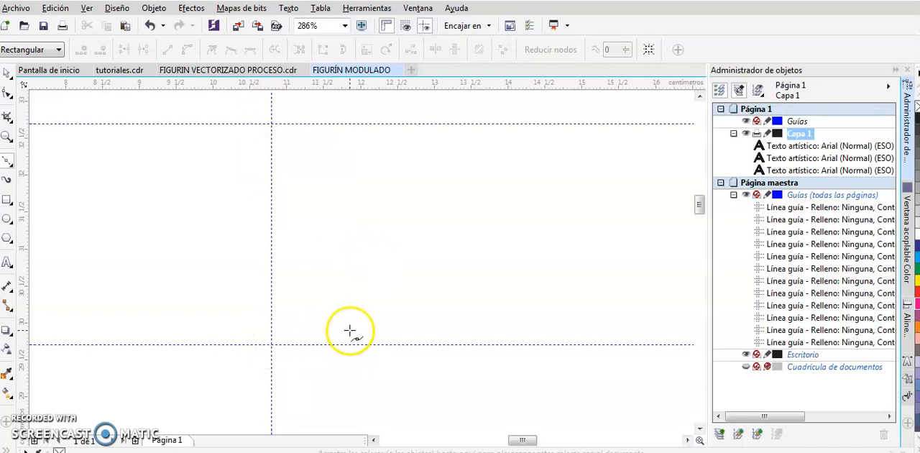
Draw a practice Bézier path beside the vertical guideline, with a straight vertical segment followed by several curved segments
{"action": "left_click", "coordinate": [381, 310]}
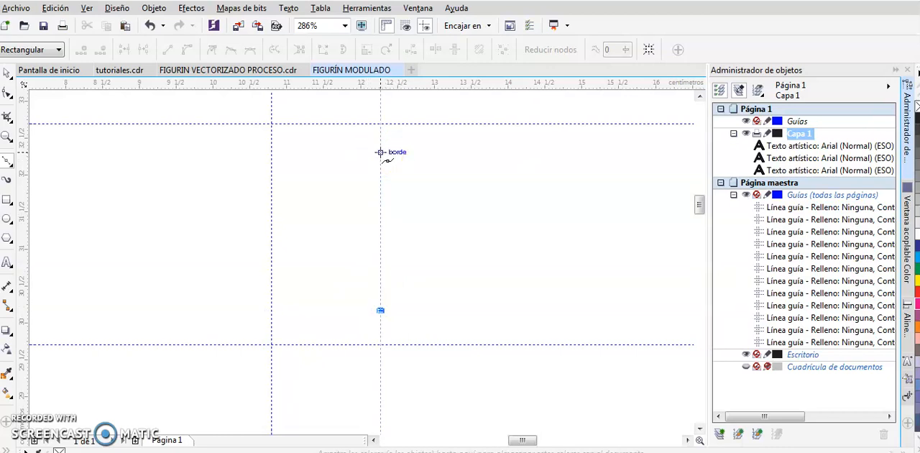
{"action": "left_click", "coordinate": [380, 152]}
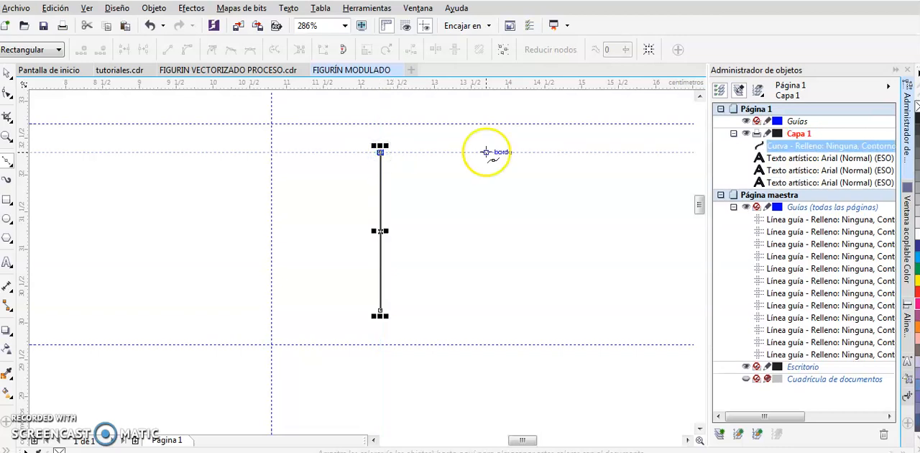
{"action": "left_click", "coordinate": [478, 217]}
{"action": "left_click_drag", "start_coordinate": [478, 227], "coordinate": [479, 329]}
{"action": "left_click", "coordinate": [478, 218]}
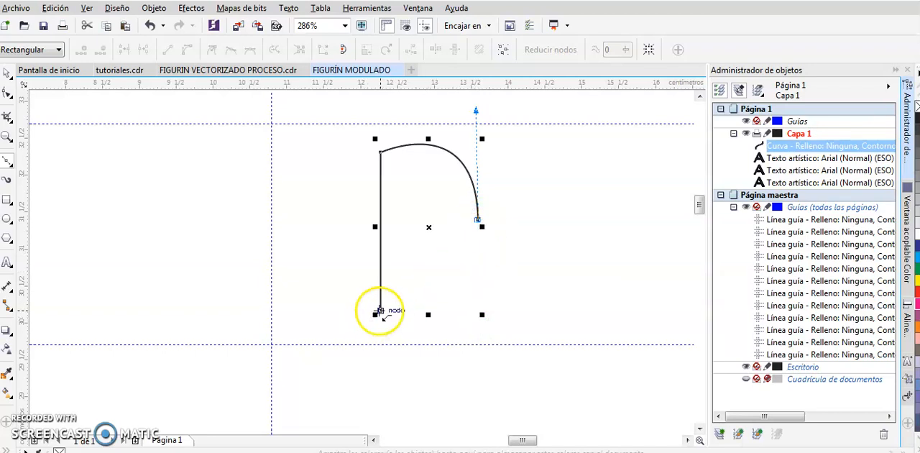
{"action": "mouse_move", "coordinate": [426, 273]}
{"action": "left_mouse_down"}
{"action": "mouse_move", "coordinate": [430, 285]}
{"action": "mouse_move", "coordinate": [424, 274]}
{"action": "left_mouse_up"}
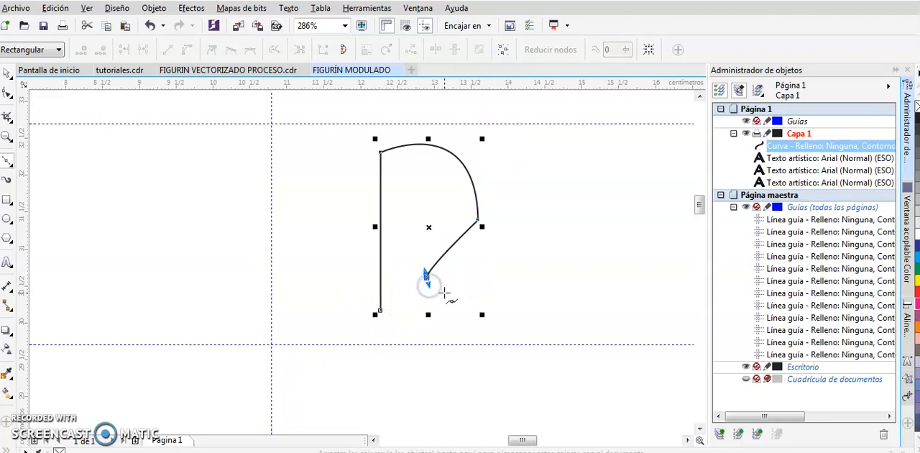
{"action": "left_click_drag", "start_coordinate": [557, 264], "coordinate": [558, 185]}
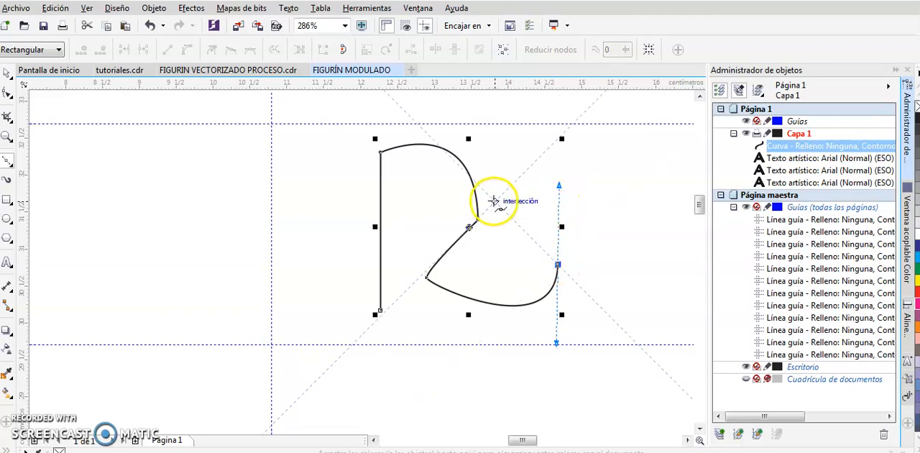
Replace the practice path's last curved segment with a straight one by removing the node's outgoing handle, and delete the practice path
{"action": "left_click_drag", "start_coordinate": [495, 201], "coordinate": [531, 210]}
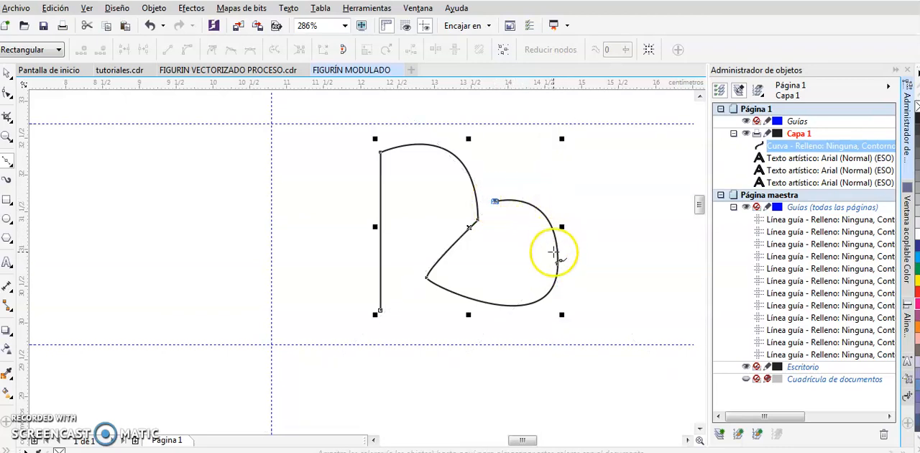
{"action": "key", "text": "ctrl+z"}
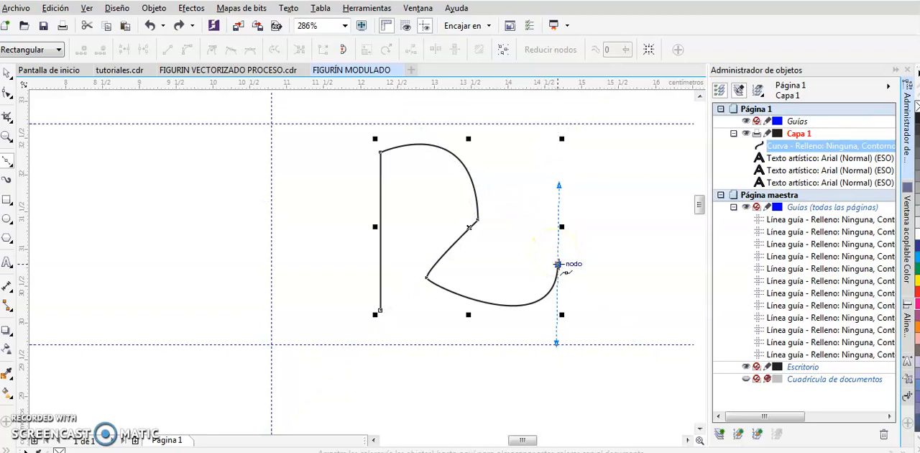
{"action": "left_click", "coordinate": [559, 264]}
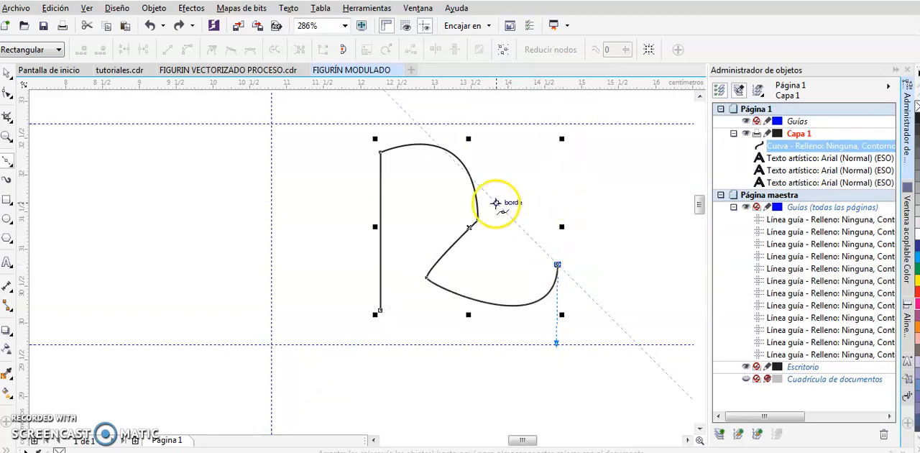
{"action": "left_click", "coordinate": [495, 202]}
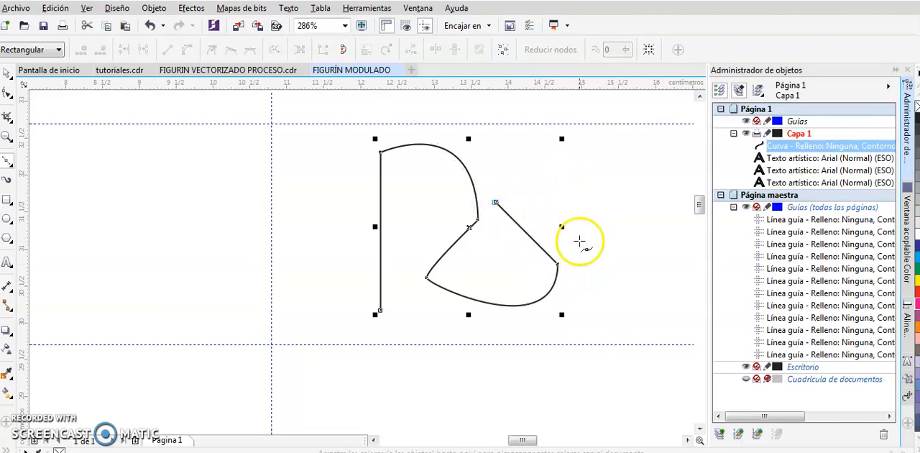
{"action": "key", "text": "Delete"}
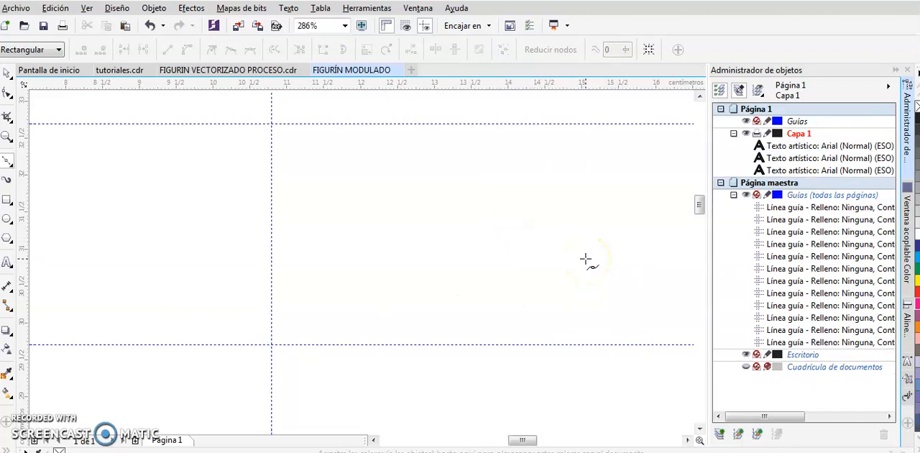
Draw the half head's straight edge up the vertical guideline across the first module and curve the upper skull out to the temple
{"action": "left_click", "coordinate": [271, 344]}
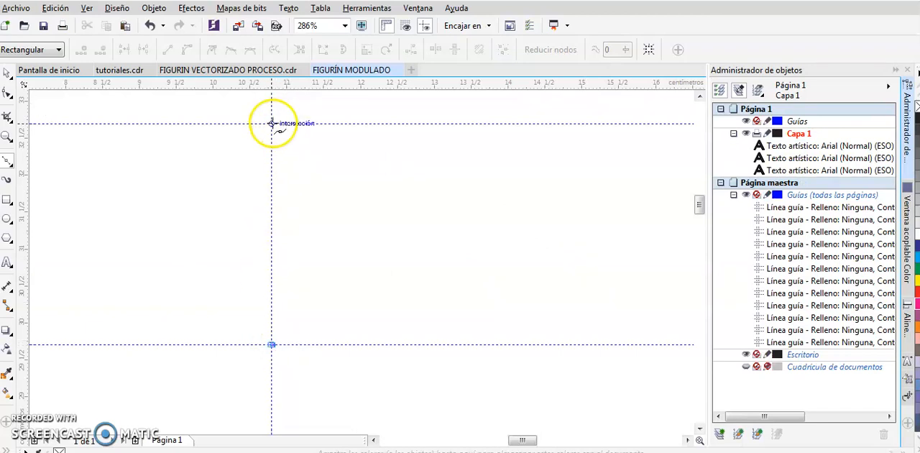
{"action": "left_click", "coordinate": [271, 123]}
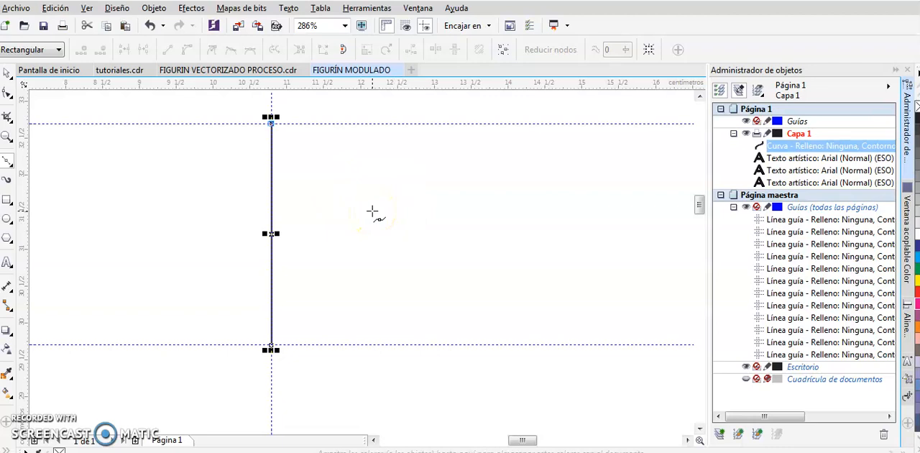
{"action": "left_click_drag", "start_coordinate": [369, 221], "coordinate": [368, 312]}
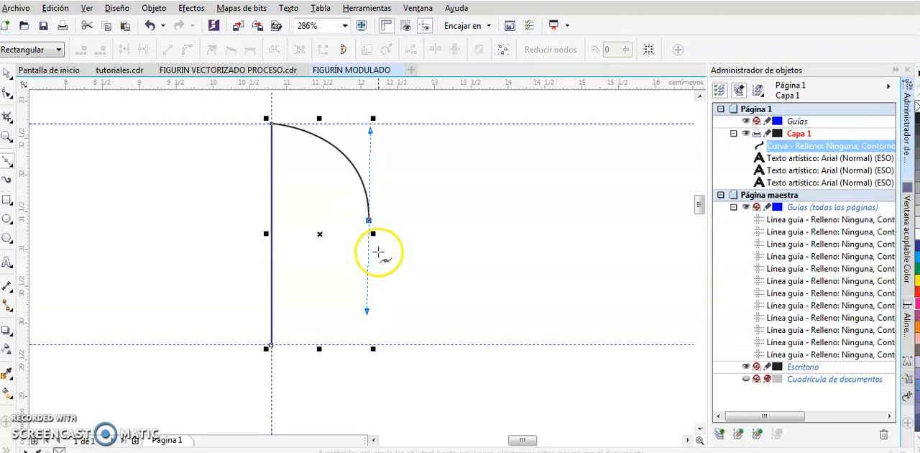
{"action": "key", "text": "ctrl+z"}
{"action": "left_click_drag", "start_coordinate": [348, 215], "coordinate": [349, 294]}
{"action": "left_click", "coordinate": [348, 214]}
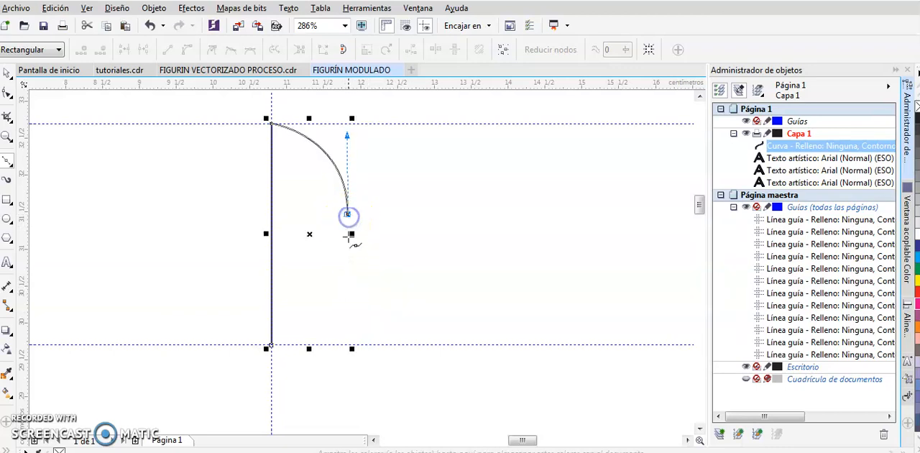
Continue the half-head outline down the cheek and jaw, and close it with a curve at the chin on the guideline intersection
{"action": "left_click", "coordinate": [339, 283]}
{"action": "left_click_drag", "start_coordinate": [338, 305], "coordinate": [333, 305]}
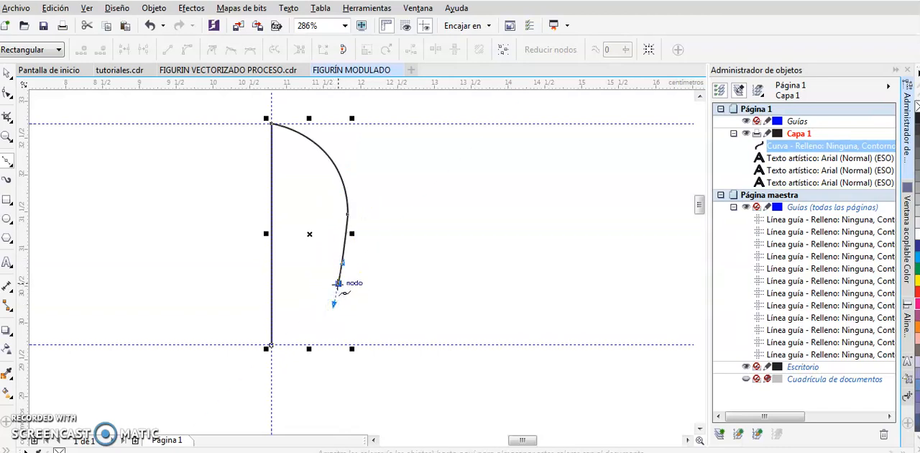
{"action": "left_click", "coordinate": [324, 313]}
{"action": "left_click_drag", "start_coordinate": [272, 345], "coordinate": [296, 343]}
{"action": "key", "text": "space"}
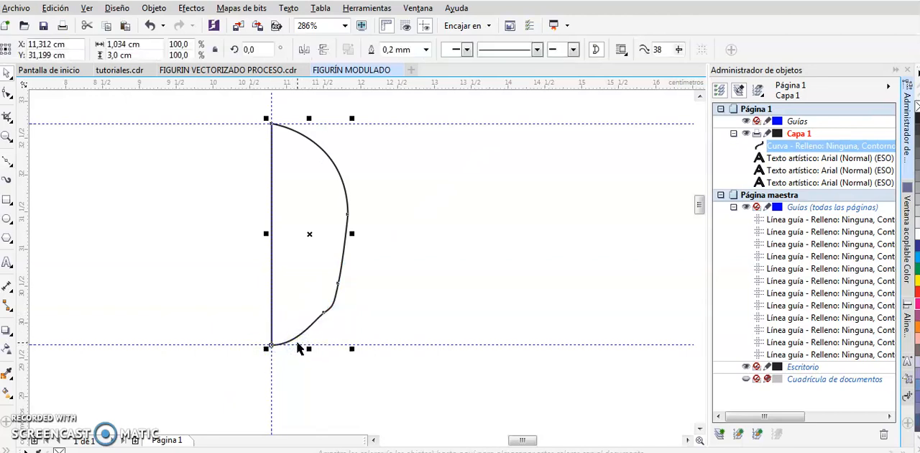
Fill the closed half-head shape with 20% black (C:0 M:0 Y:0 K:20)
{"action": "left_click", "coordinate": [434, 274]}
{"action": "left_click", "coordinate": [351, 212]}
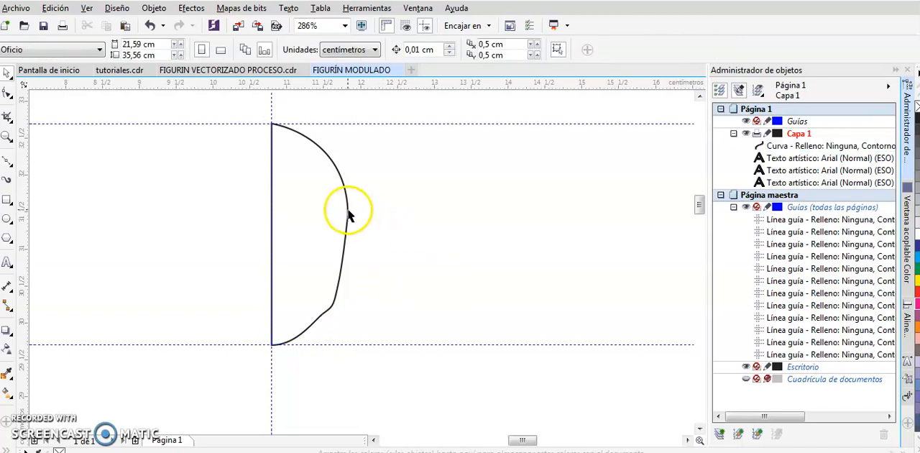
{"action": "left_click", "coordinate": [918, 211]}
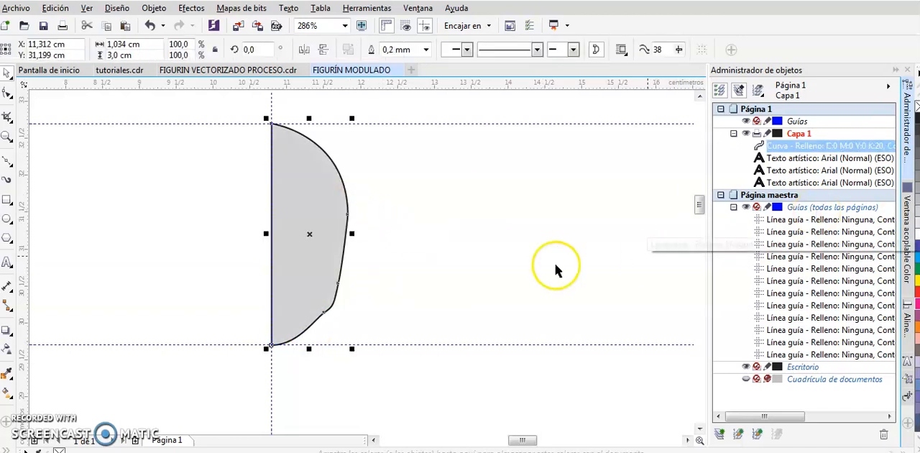
{"action": "left_click", "coordinate": [468, 229]}
{"action": "left_click", "coordinate": [339, 212]}
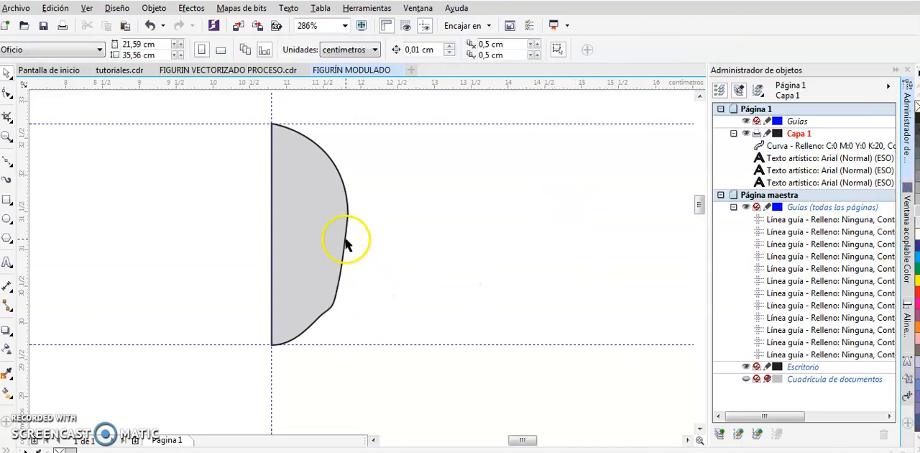
{"action": "left_click", "coordinate": [292, 205]}
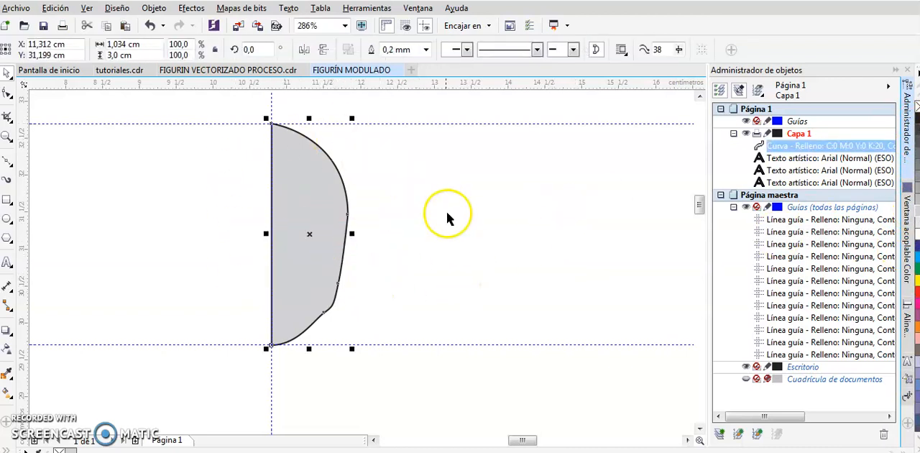
Copy the vertical centre guideline once with a relative offset of 1,0 cm horizontally and 0,0 cm vertically
{"action": "left_click", "coordinate": [438, 122]}
{"action": "left_click", "coordinate": [908, 397]}
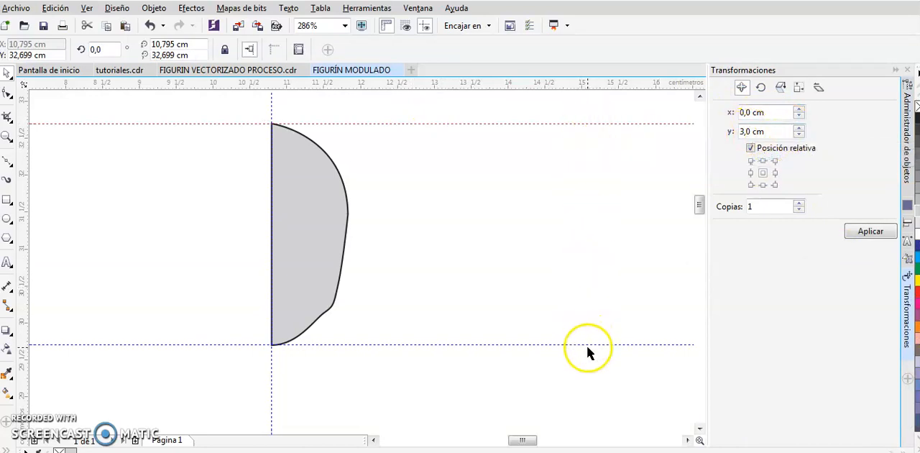
{"action": "left_click", "coordinate": [389, 159]}
{"action": "left_click", "coordinate": [271, 108]}
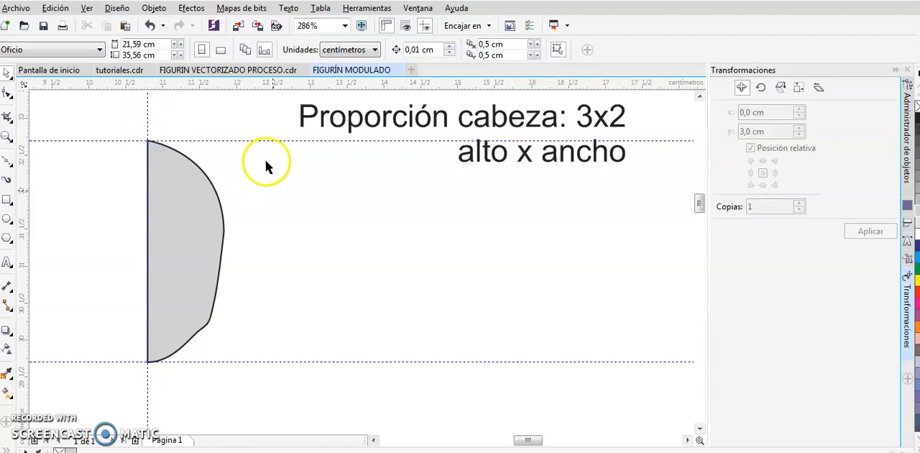
{"action": "left_click", "coordinate": [148, 115]}
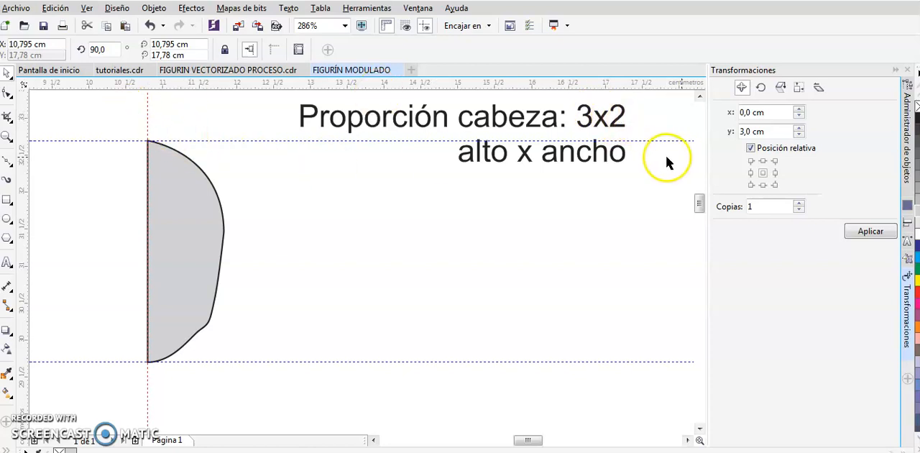
{"action": "left_click", "coordinate": [751, 132]}
{"action": "left_click_drag", "start_coordinate": [752, 132], "coordinate": [586, 142]}
{"action": "type", "text": "0"}
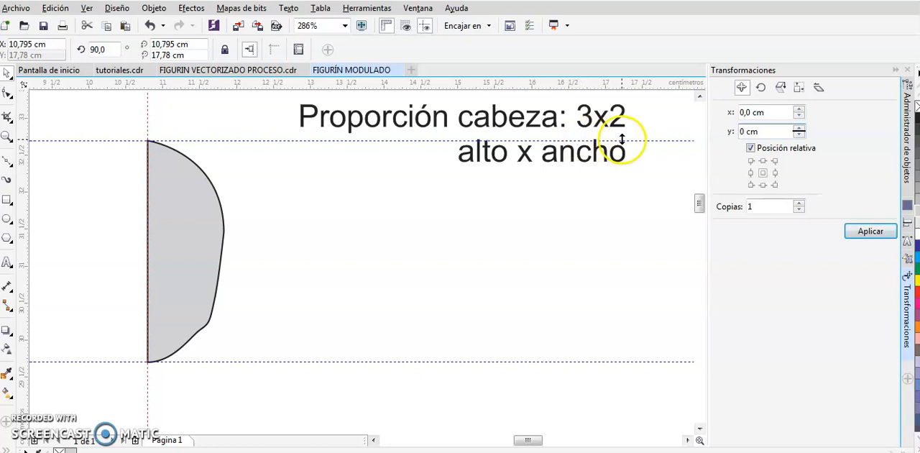
{"action": "left_click", "coordinate": [748, 113]}
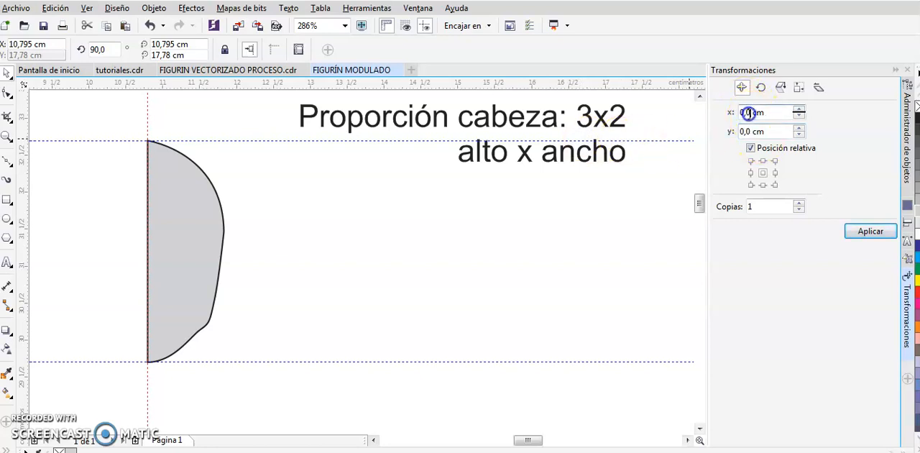
{"action": "type", "text": "1"}
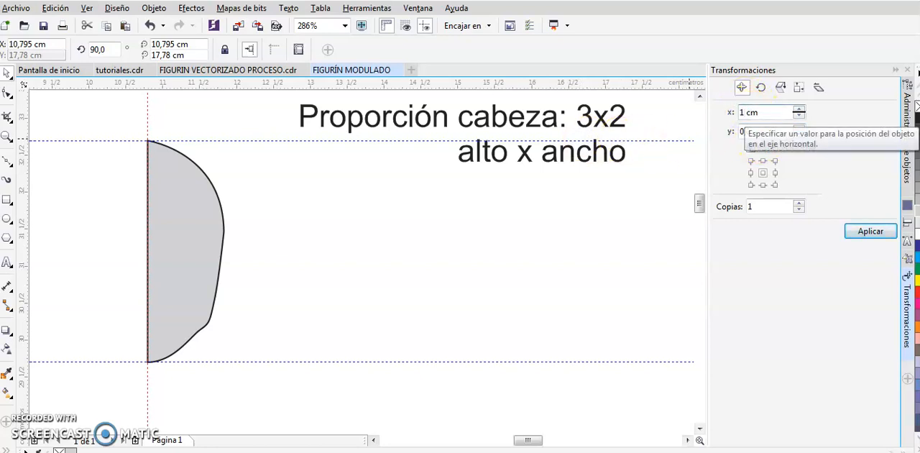
{"action": "left_click", "coordinate": [881, 232]}
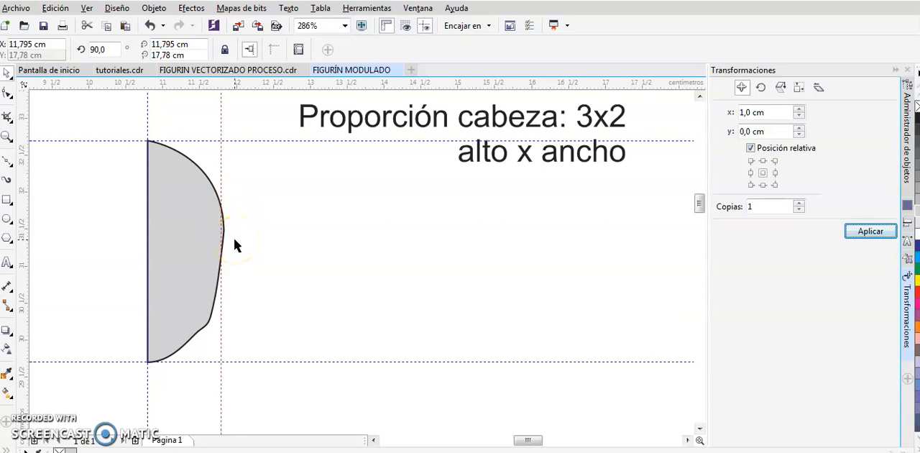
{"action": "left_click", "coordinate": [208, 232]}
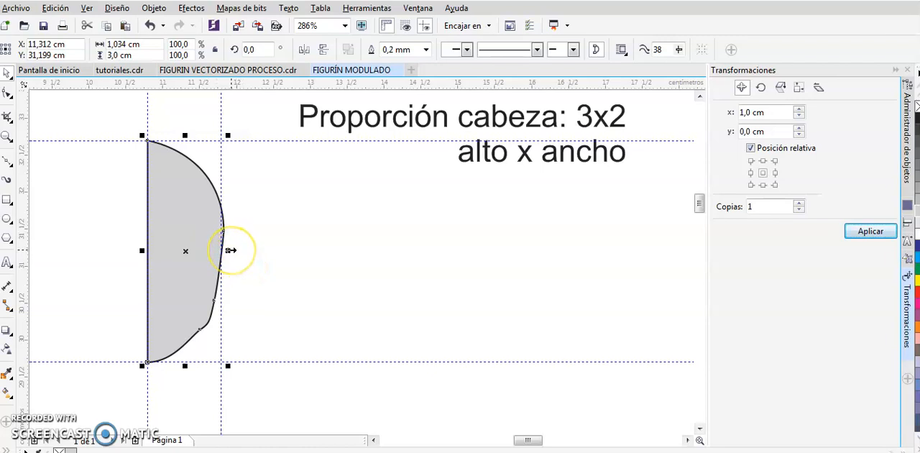
{"action": "mouse_move", "coordinate": [231, 250]}
{"action": "left_mouse_down"}
{"action": "mouse_move", "coordinate": [208, 257]}
{"action": "mouse_move", "coordinate": [242, 257]}
{"action": "left_mouse_up"}
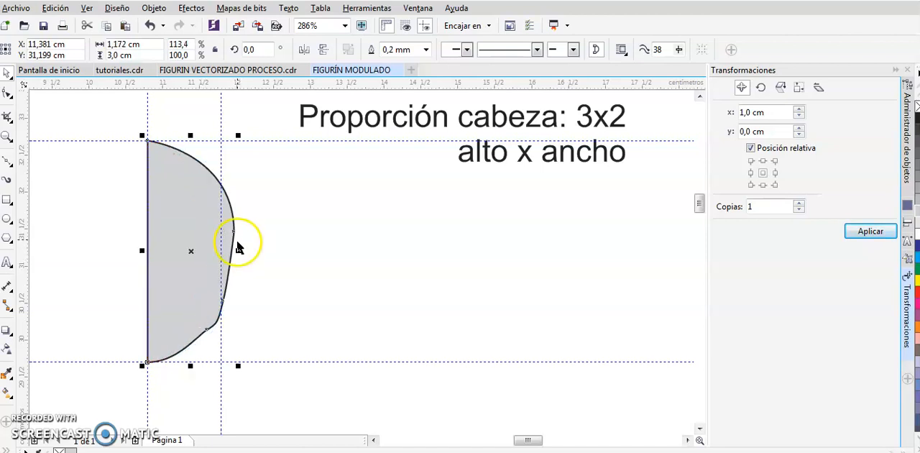
{"action": "key", "text": "a"}
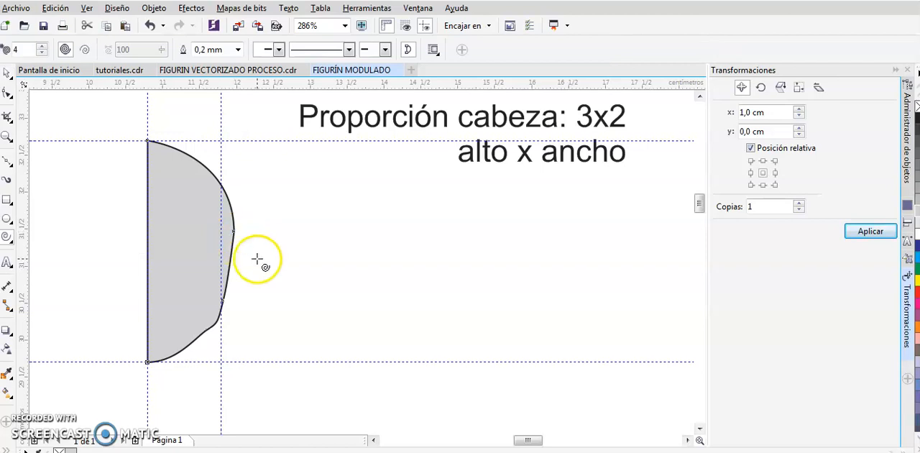
{"action": "key", "text": "ctrl+z"}
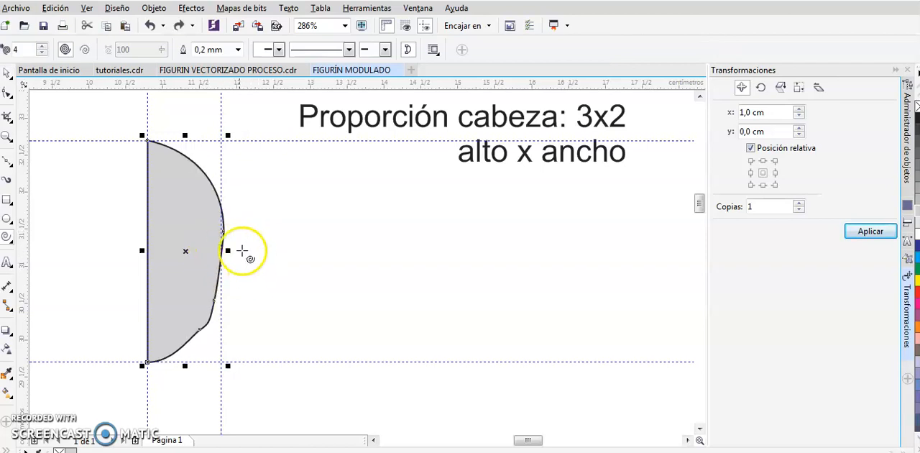
Reshape the half head's widest point so its outer curve meets the vertical guideline 1 cm from the centre
{"action": "key", "text": "space"}
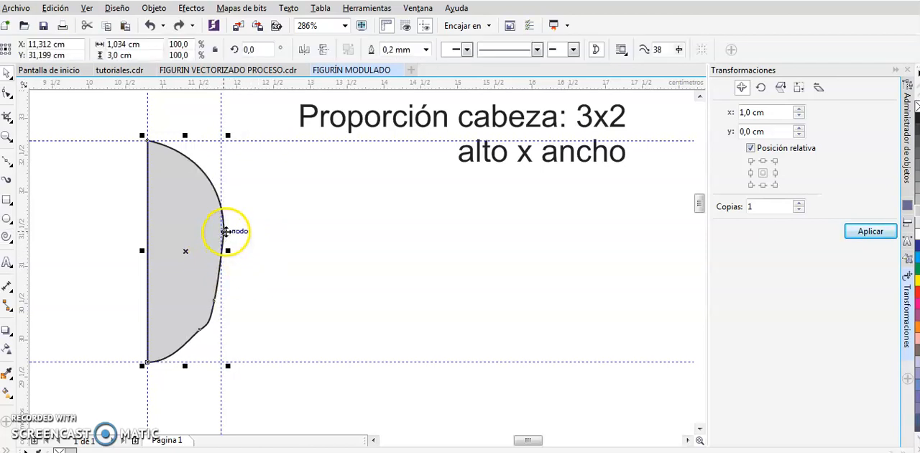
{"action": "key", "text": "F10"}
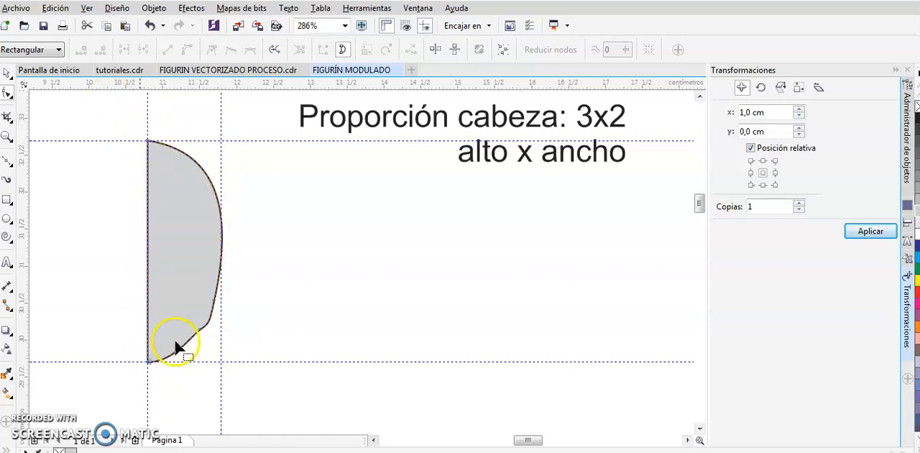
Draw a neck rectangle about 0.37 cm wide and 2.2 cm tall along the centre guideline below the face, and fill it with 20% black
{"action": "left_click", "coordinate": [7, 161]}
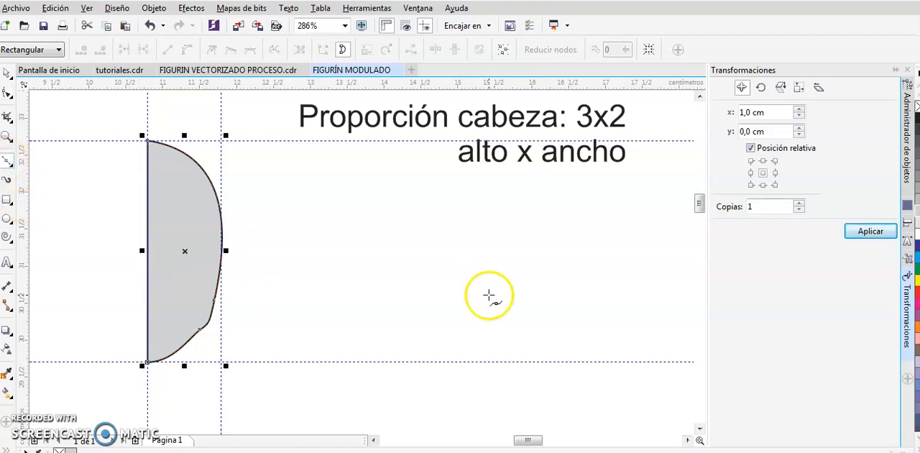
{"action": "left_click", "coordinate": [700, 429]}
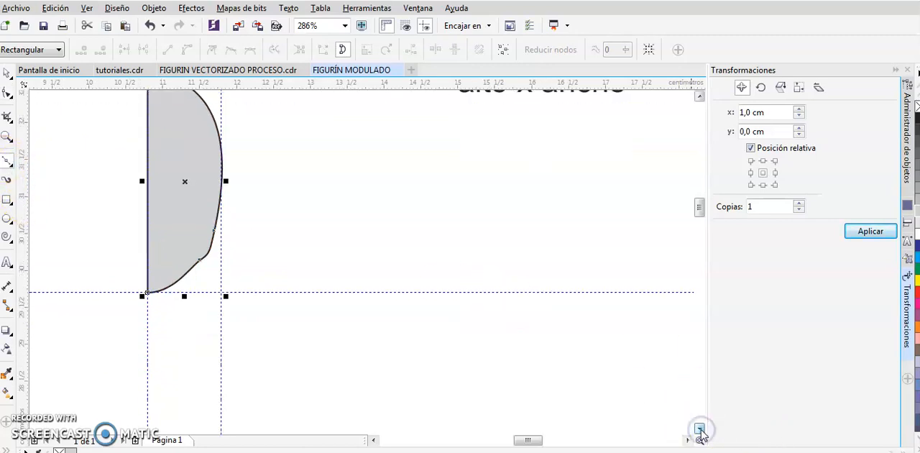
{"action": "left_click", "coordinate": [9, 204]}
{"action": "left_click", "coordinate": [45, 193]}
{"action": "left_click_drag", "start_coordinate": [148, 239], "coordinate": [175, 401]}
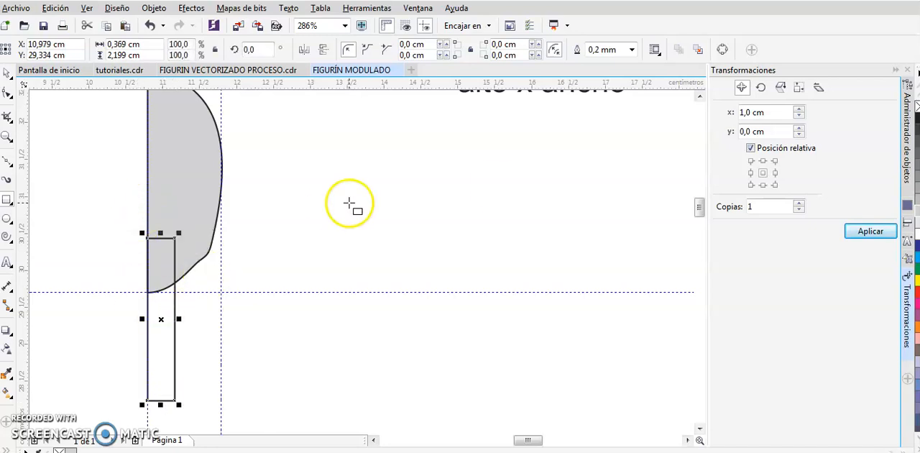
{"action": "left_click", "coordinate": [918, 211]}
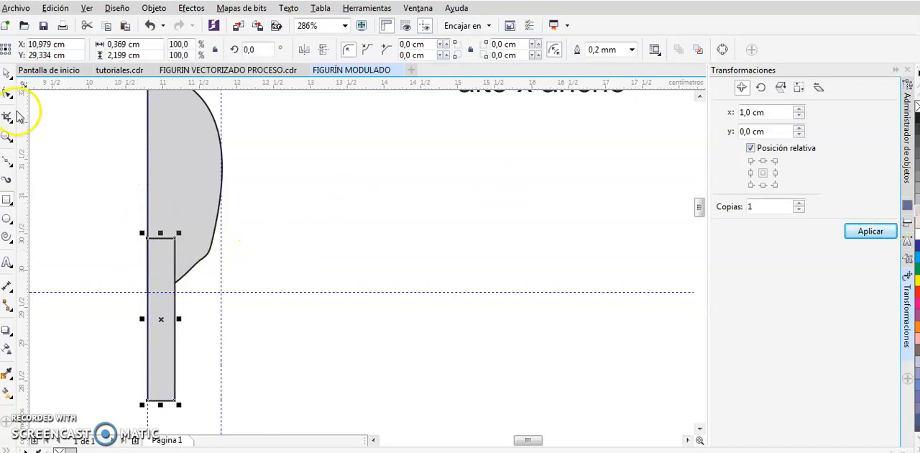
Open the object manager (Administrador de objetos) to list the objects on Capa 1
{"action": "left_click", "coordinate": [7, 74]}
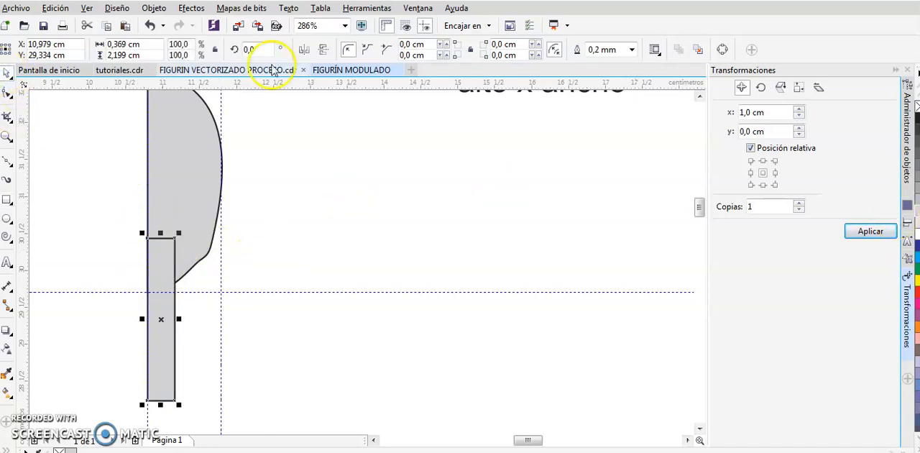
{"action": "left_click", "coordinate": [908, 133]}
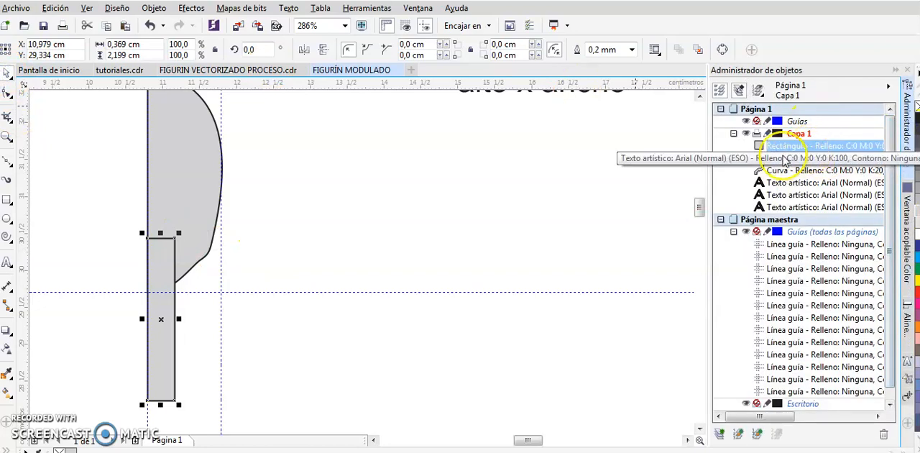
{"action": "left_click", "coordinate": [800, 148]}
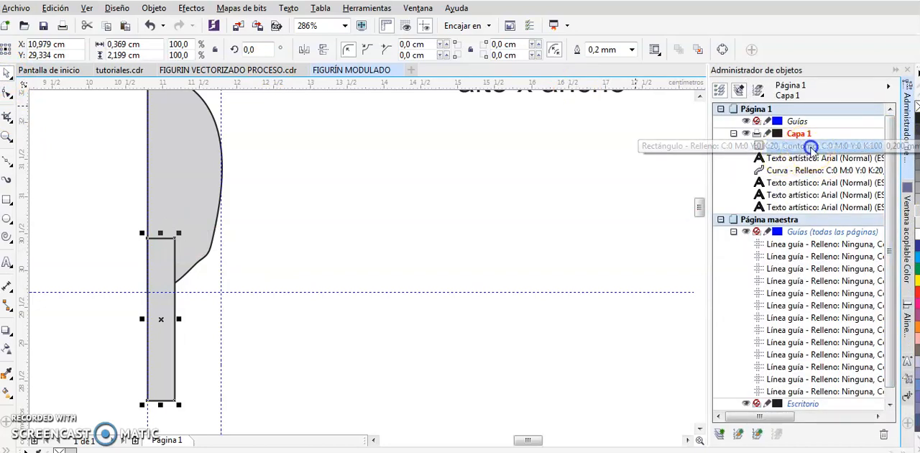
{"action": "left_click_drag", "start_coordinate": [811, 173], "coordinate": [812, 172]}
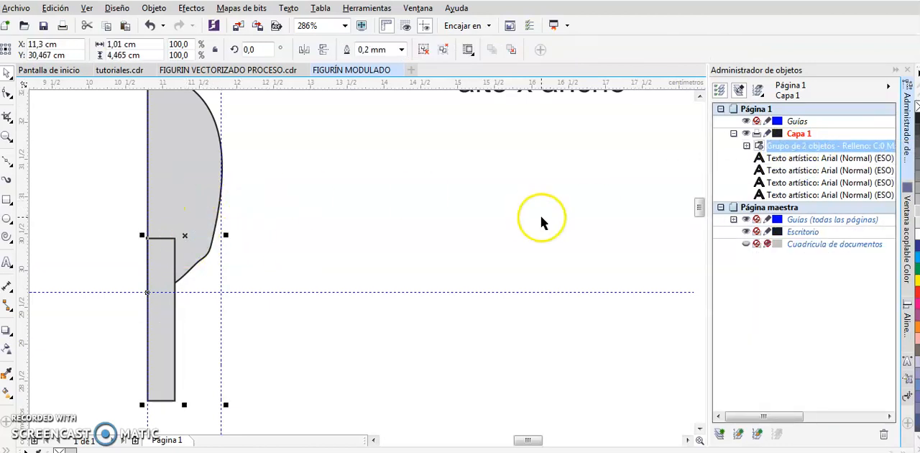
{"action": "key", "text": "ctrl+z"}
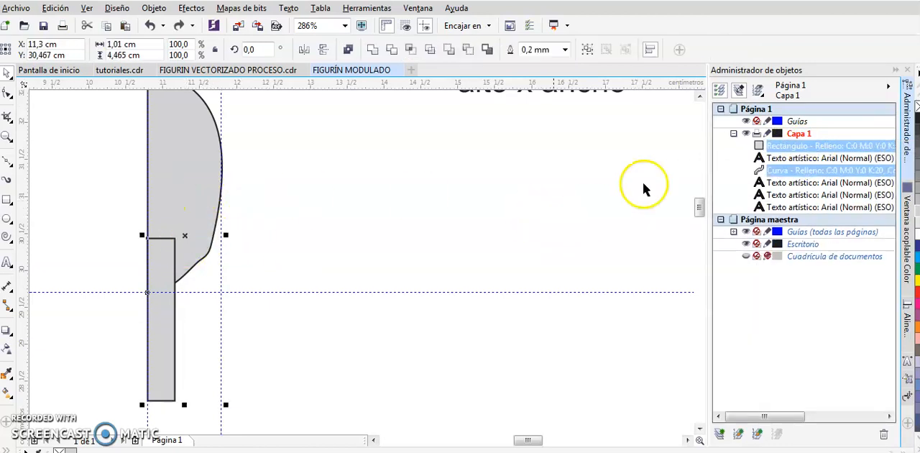
Move the half-head curve above the neck rectangle in the Capa 1 stacking order
{"action": "left_click", "coordinate": [819, 172]}
{"action": "left_click_drag", "start_coordinate": [821, 179], "coordinate": [813, 141]}
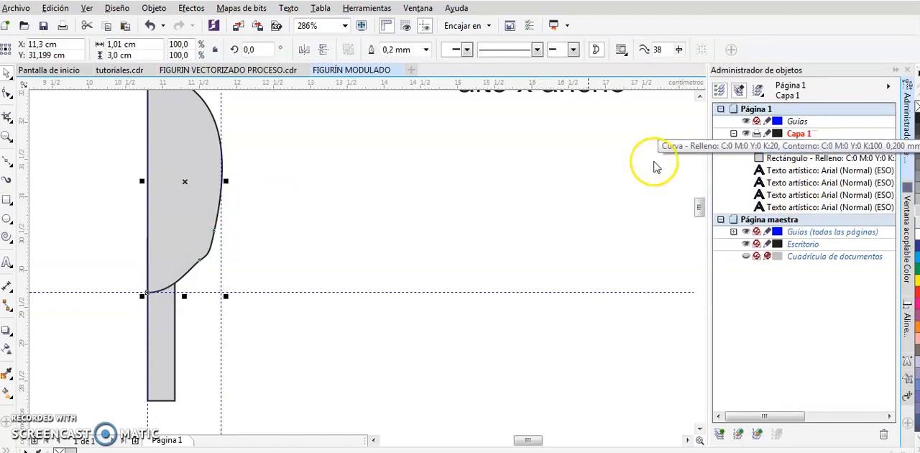
{"action": "left_click", "coordinate": [311, 271]}
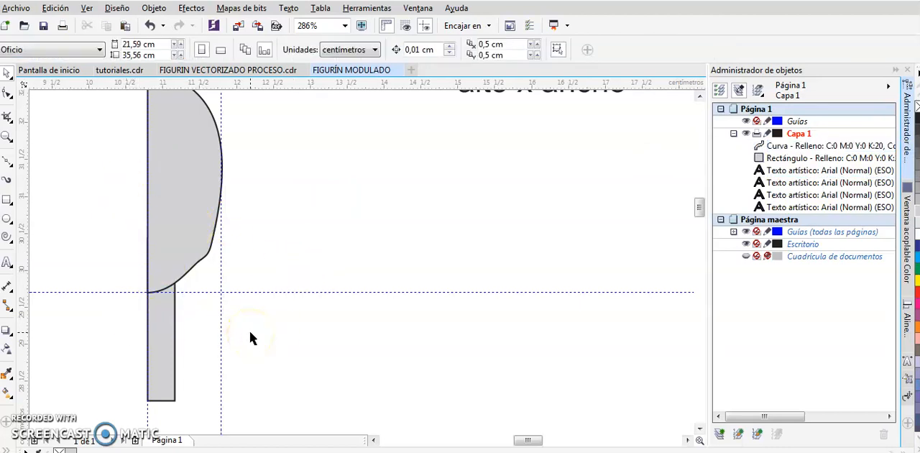
Draw the half torso's shoulder line from the centre guideline across the neck's outer edge and down to the shoulder
{"action": "left_click_drag", "start_coordinate": [698, 207], "coordinate": [701, 222]}
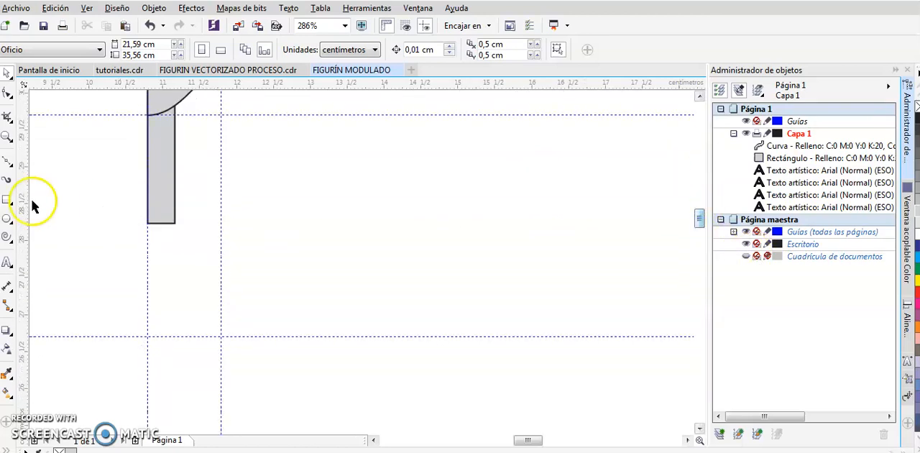
{"action": "left_click", "coordinate": [8, 160]}
{"action": "left_click", "coordinate": [148, 156]}
{"action": "left_click", "coordinate": [175, 173]}
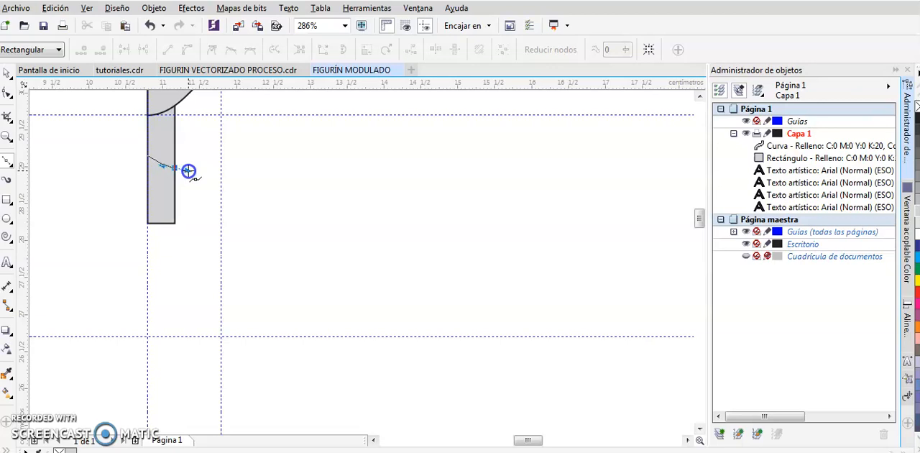
{"action": "left_click", "coordinate": [188, 170]}
{"action": "left_click", "coordinate": [230, 188]}
{"action": "left_click_drag", "start_coordinate": [242, 188], "coordinate": [249, 187]}
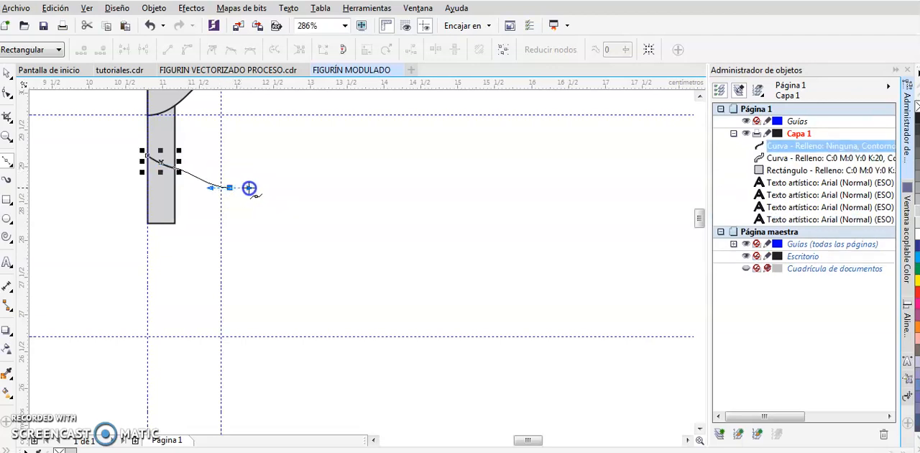
Continue the half-torso outline around the shoulder, down the side to the waist, and curve the bottom edge to the centre guideline
{"action": "left_click", "coordinate": [256, 246]}
{"action": "left_click_drag", "start_coordinate": [256, 246], "coordinate": [246, 284]}
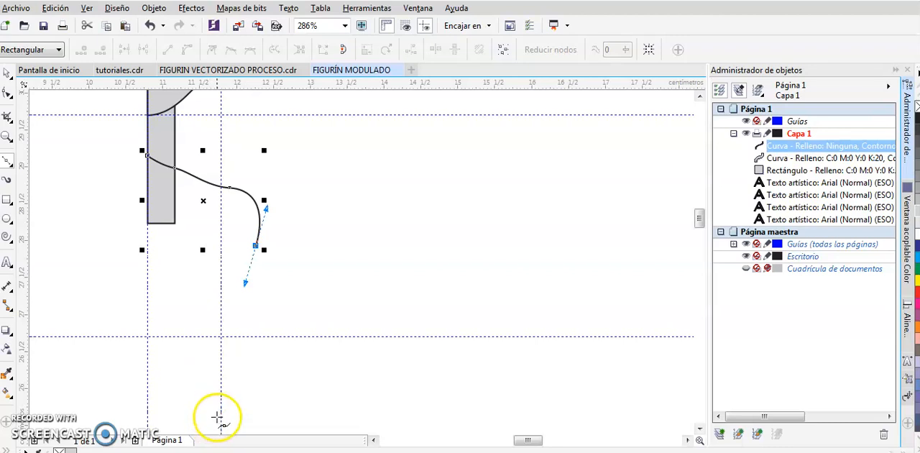
{"action": "left_click", "coordinate": [217, 405]}
{"action": "left_click", "coordinate": [217, 405]}
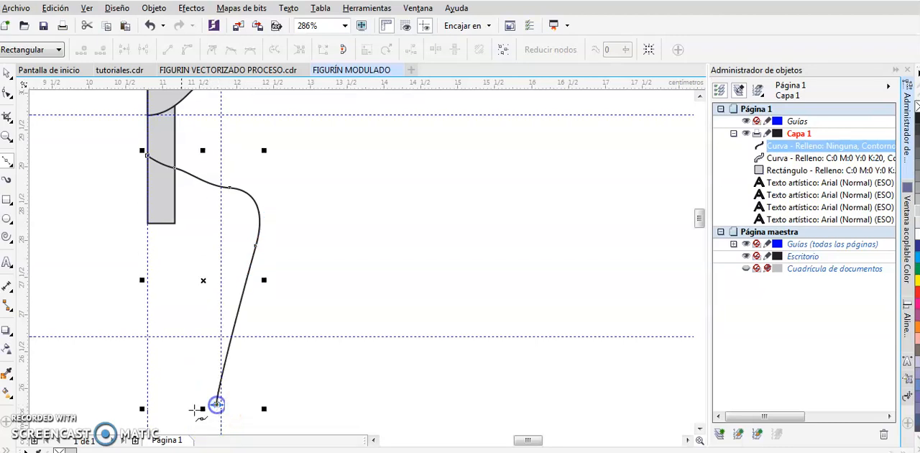
{"action": "left_click_drag", "start_coordinate": [136, 421], "coordinate": [114, 423]}
{"action": "left_click", "coordinate": [148, 422]}
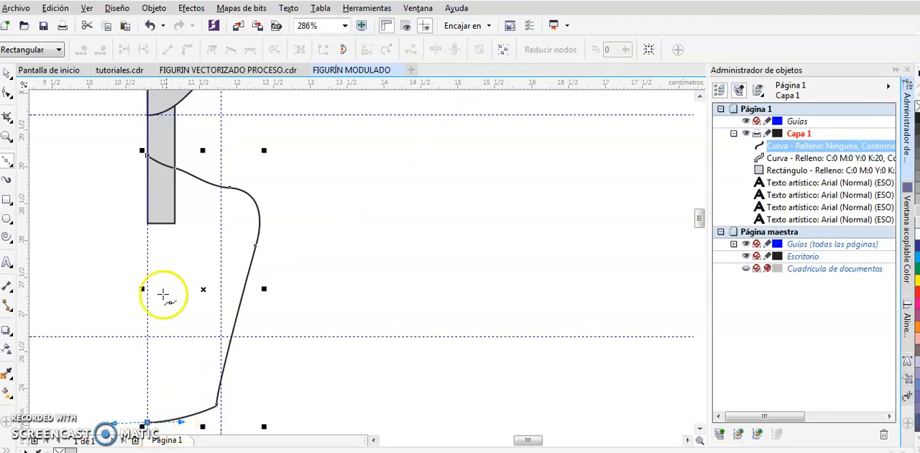
Close the half-torso outline with a straight edge up the centre guideline to its starting point at the neck
{"action": "left_click", "coordinate": [147, 157]}
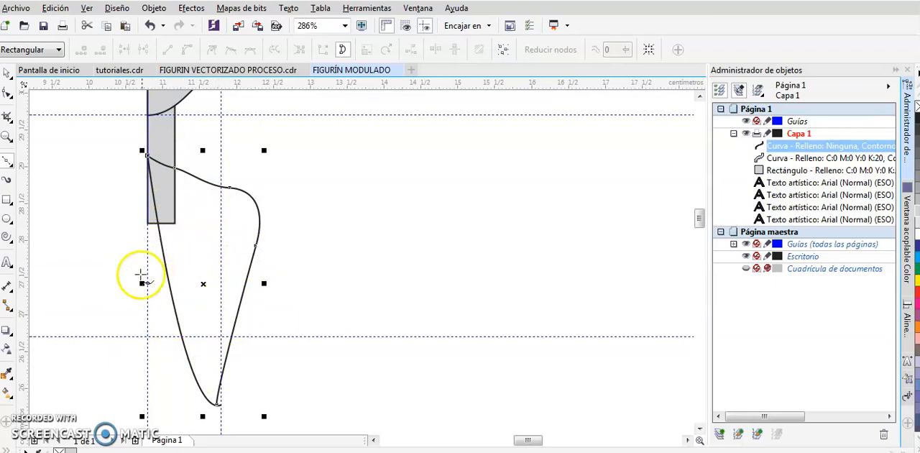
{"action": "key", "text": "ctrl+z"}
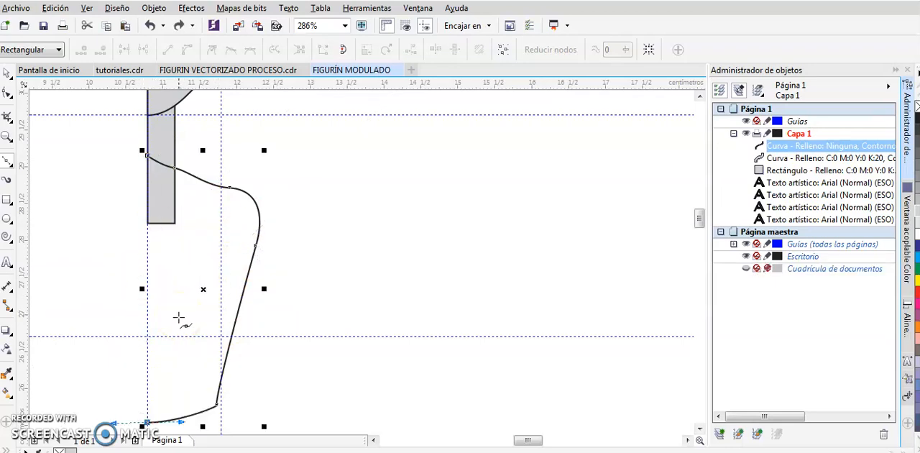
{"action": "left_click", "coordinate": [146, 420]}
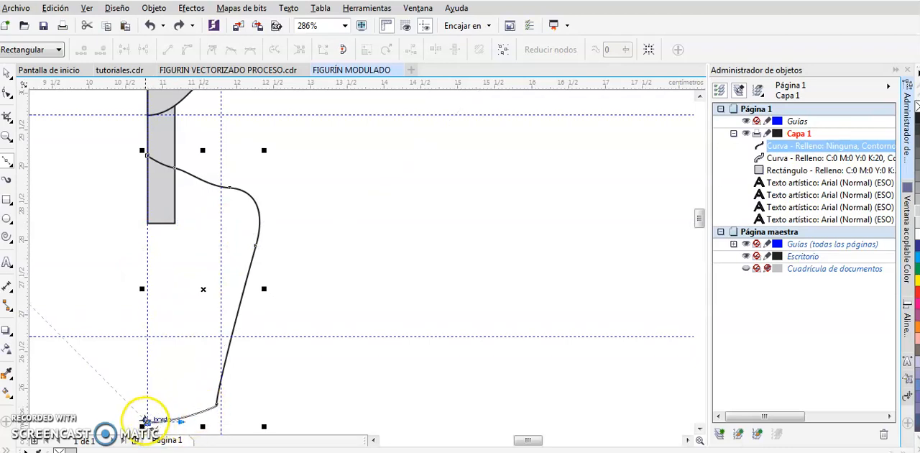
{"action": "left_click", "coordinate": [147, 336]}
{"action": "left_click", "coordinate": [146, 154]}
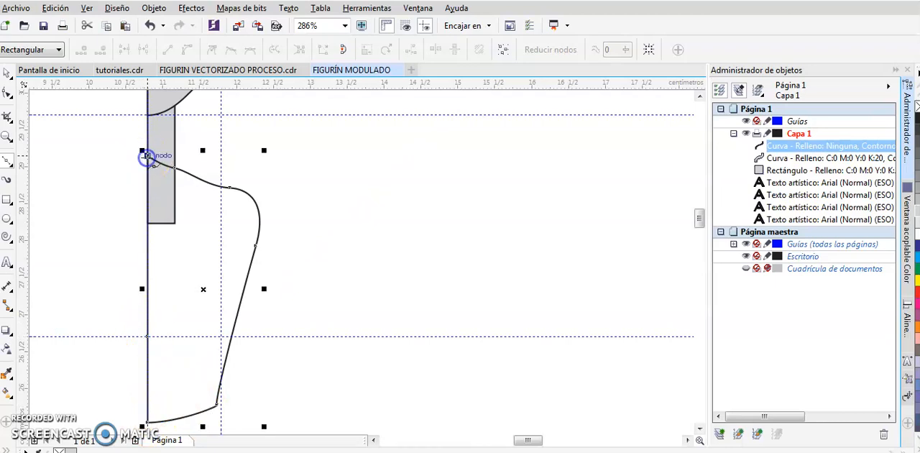
Fill the closed half-torso shape with 20% black (C:0 M:0 Y:0 K:20)
{"action": "left_click", "coordinate": [7, 72]}
{"action": "left_click", "coordinate": [918, 222]}
{"action": "left_click", "coordinate": [918, 211]}
{"action": "left_click", "coordinate": [416, 287]}
Stretch the half torso downward to a height of about 4.48 cm
{"action": "key", "text": "z"}
{"action": "key", "text": "F4"}
{"action": "left_click_drag", "start_coordinate": [261, 131], "coordinate": [381, 241]}
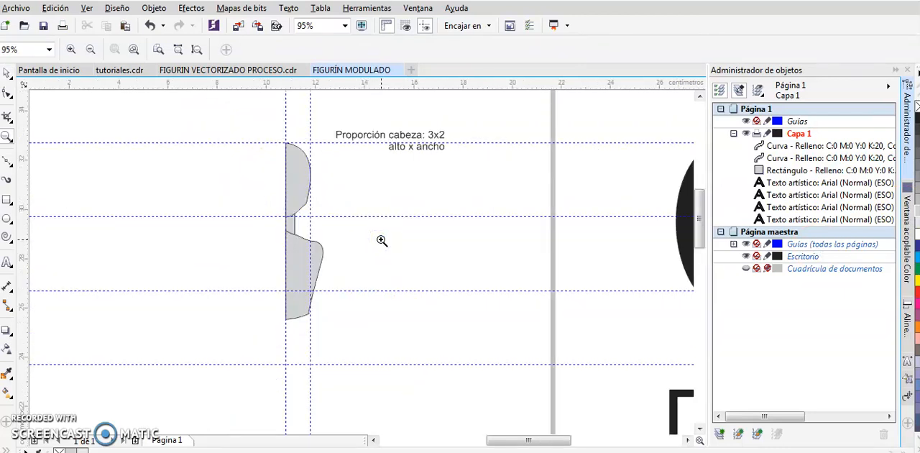
{"action": "left_click", "coordinate": [7, 72]}
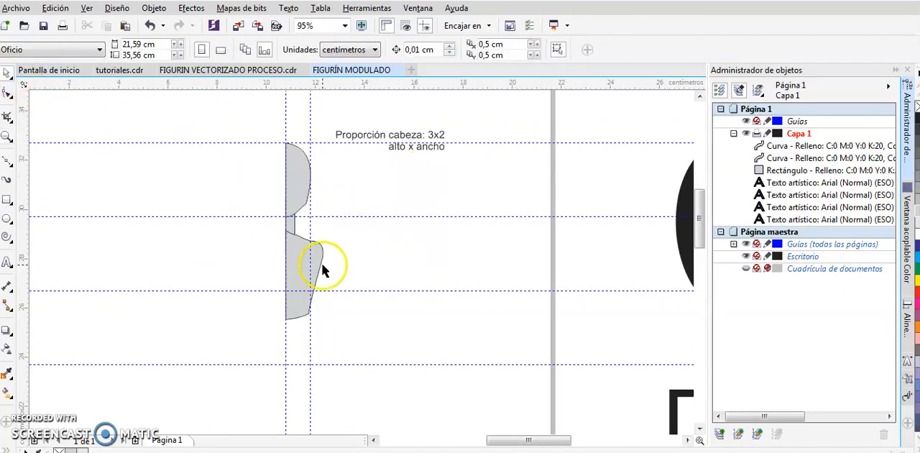
{"action": "left_click", "coordinate": [300, 267]}
{"action": "left_click_drag", "start_coordinate": [305, 326], "coordinate": [306, 348]}
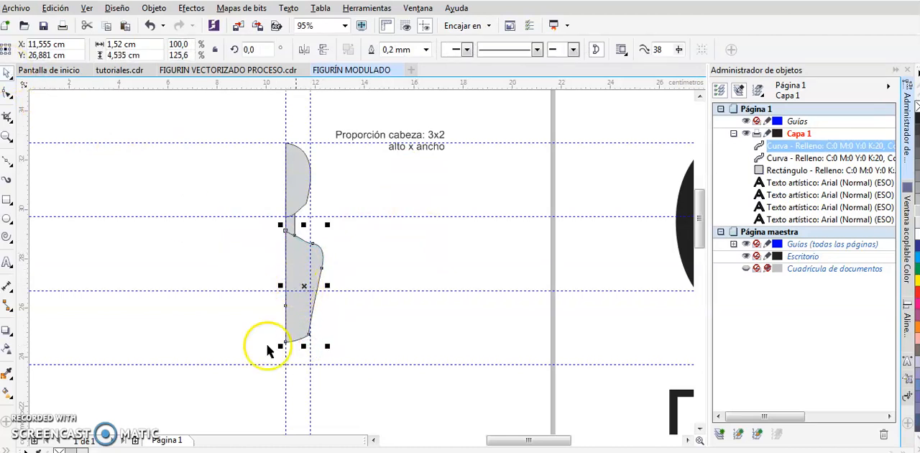
{"action": "left_click", "coordinate": [304, 346]}
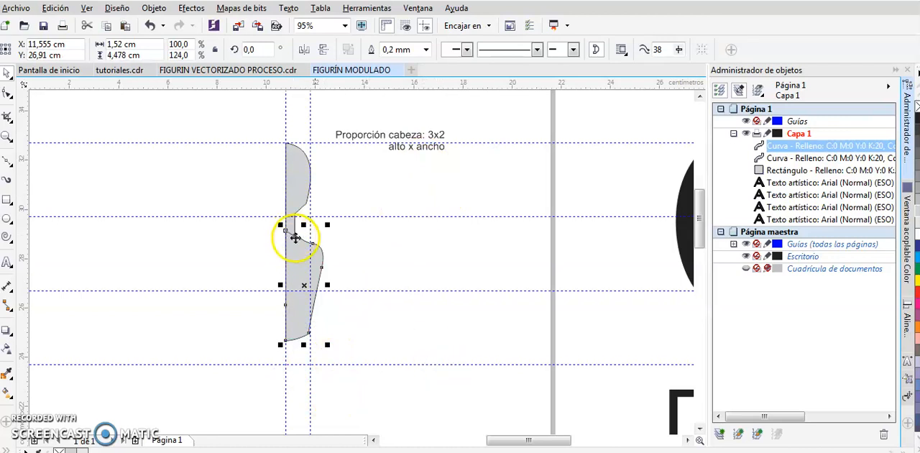
Shift the half torso down to Y 26,71 cm and widen it outward to about 1.89 cm
{"action": "left_click", "coordinate": [359, 296]}
{"action": "key", "text": "ctrl+z"}
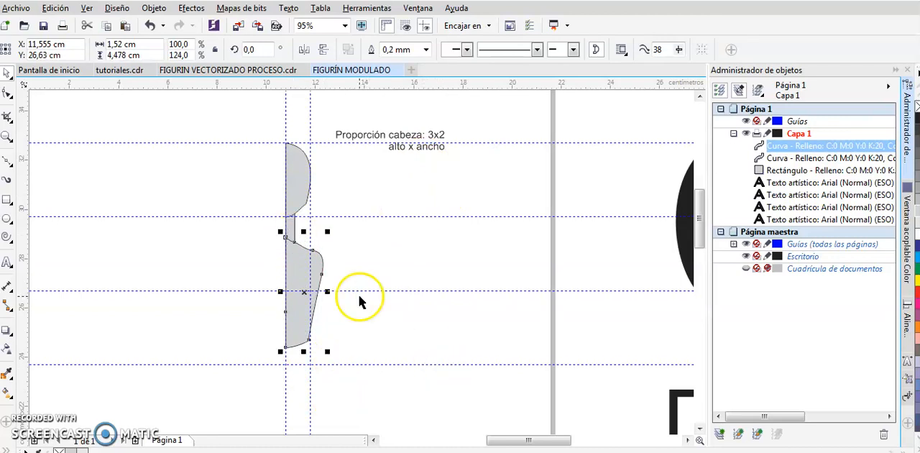
{"action": "key", "text": "ctrl+z"}
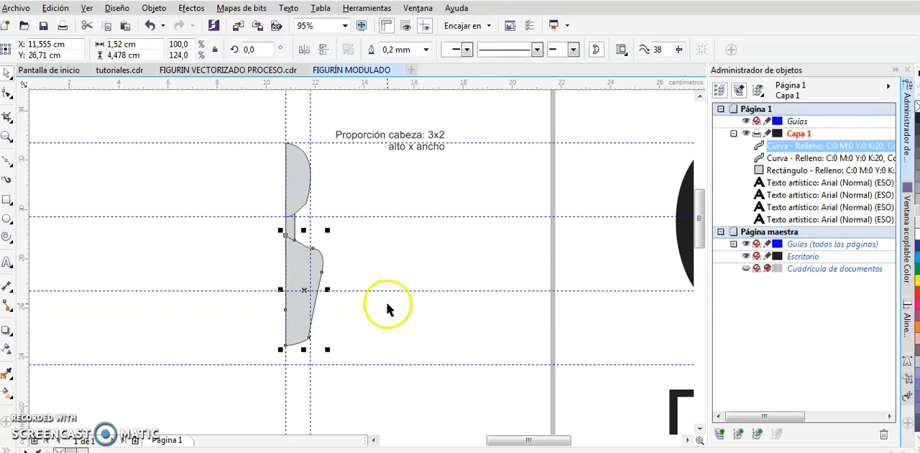
{"action": "mouse_move", "coordinate": [327, 290]}
{"action": "left_mouse_down"}
{"action": "mouse_move", "coordinate": [351, 292]}
{"action": "mouse_move", "coordinate": [338, 291]}
{"action": "left_mouse_up"}
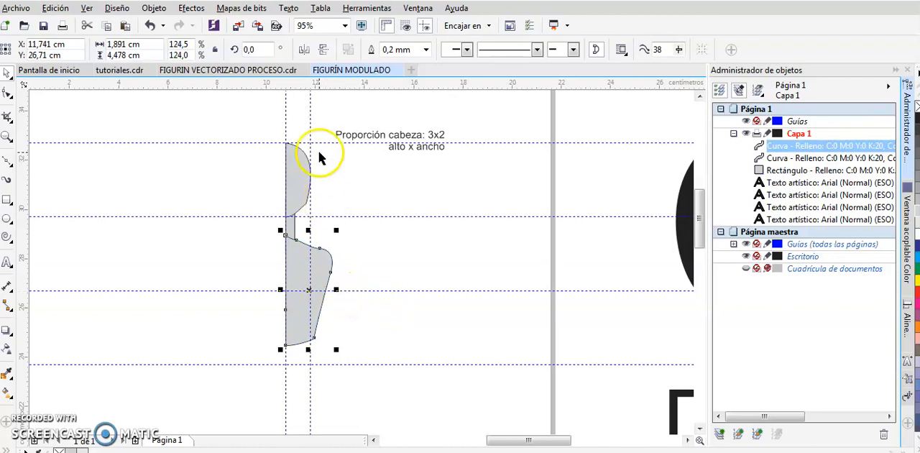
Duplicate the vertical guideline at the head's outer edge once, offset 1,0 cm in X and 0,0 cm in Y
{"action": "left_click", "coordinate": [310, 131]}
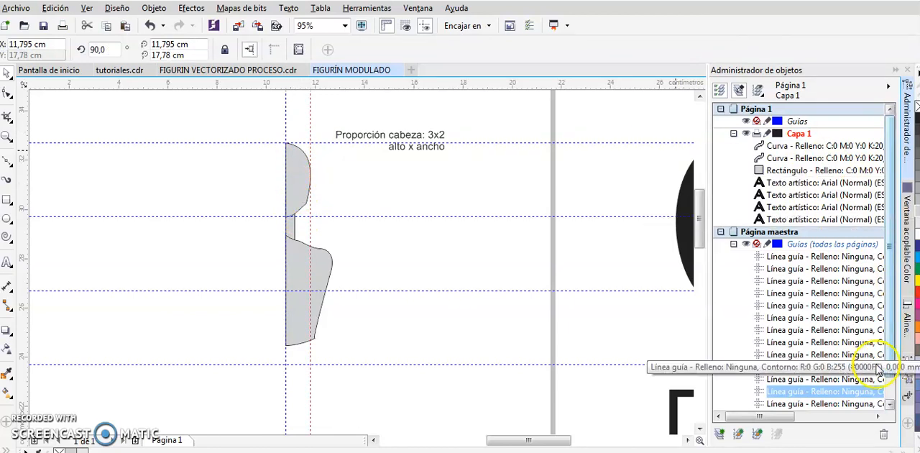
{"action": "left_click", "coordinate": [908, 397]}
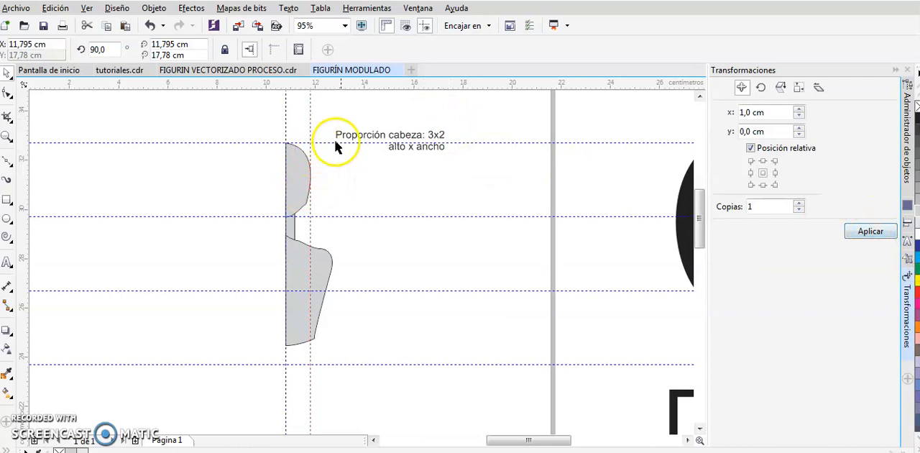
{"action": "left_click", "coordinate": [867, 231]}
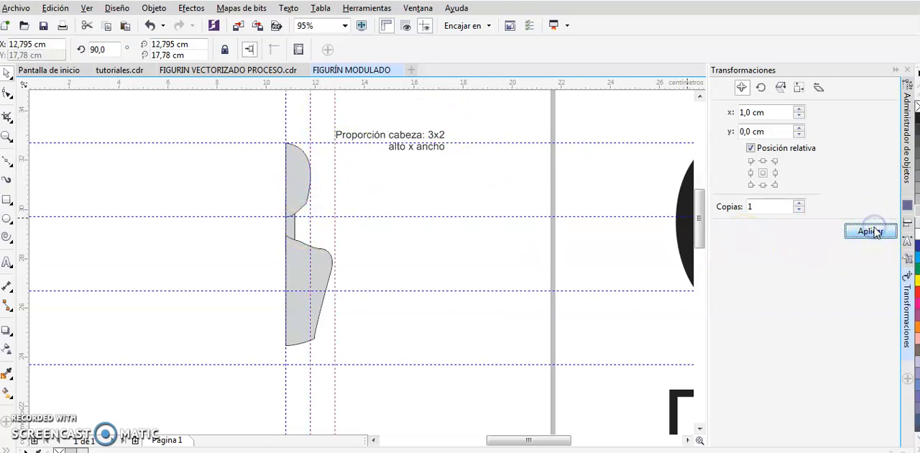
Widen the half torso outward to 2,0 cm so its shoulder reaches the new vertical guideline
{"action": "left_click", "coordinate": [323, 267]}
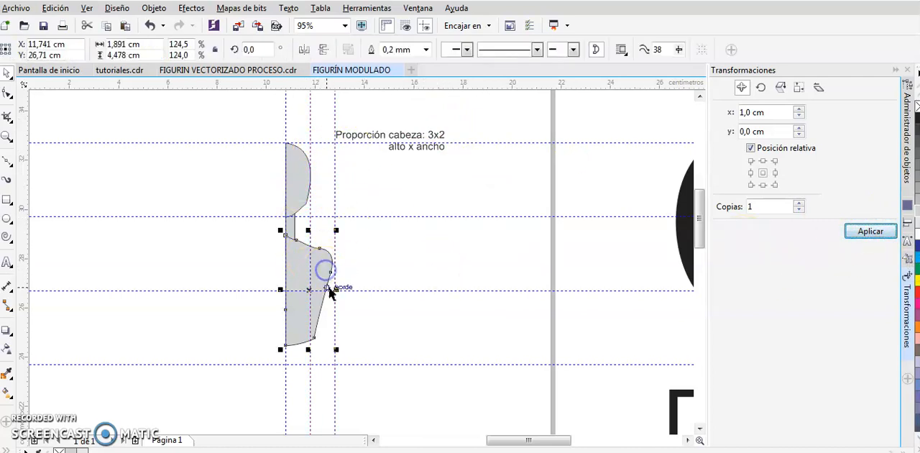
{"action": "left_click_drag", "start_coordinate": [343, 289], "coordinate": [343, 289]}
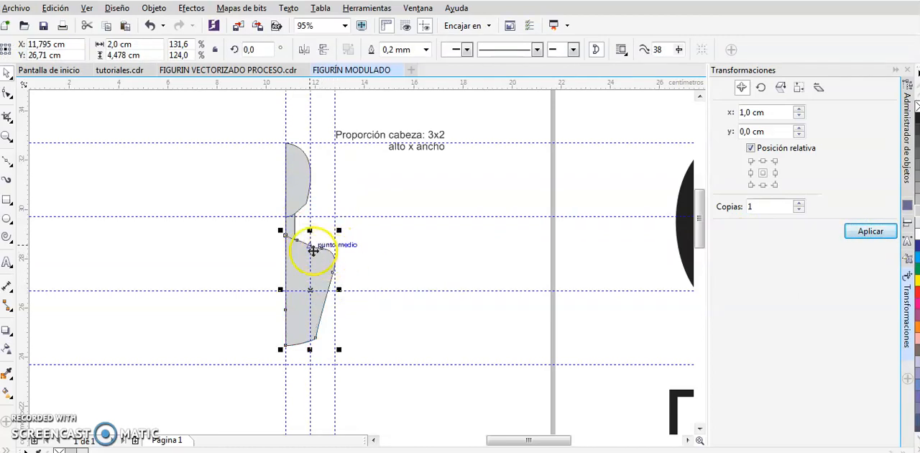
{"action": "left_click", "coordinate": [360, 255]}
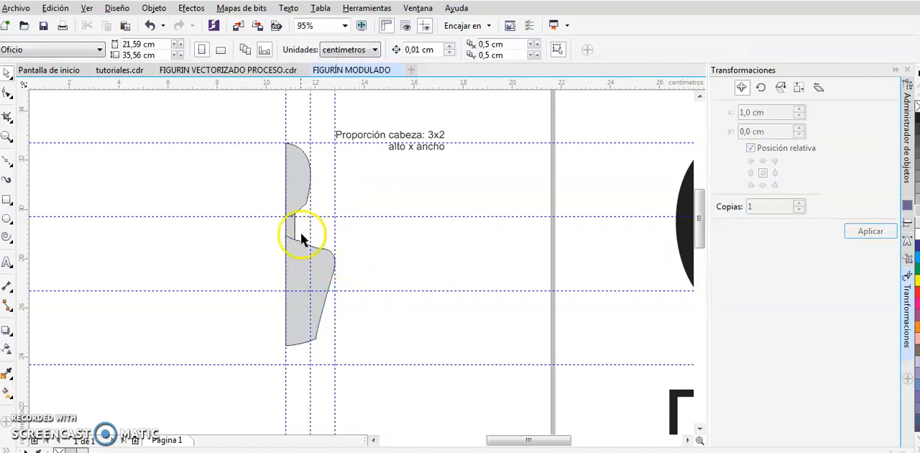
Hide the master page guidelines that apply to all pages
{"action": "scroll", "coordinate": [387, 315], "scroll_direction": "down", "scroll_amount": 3}
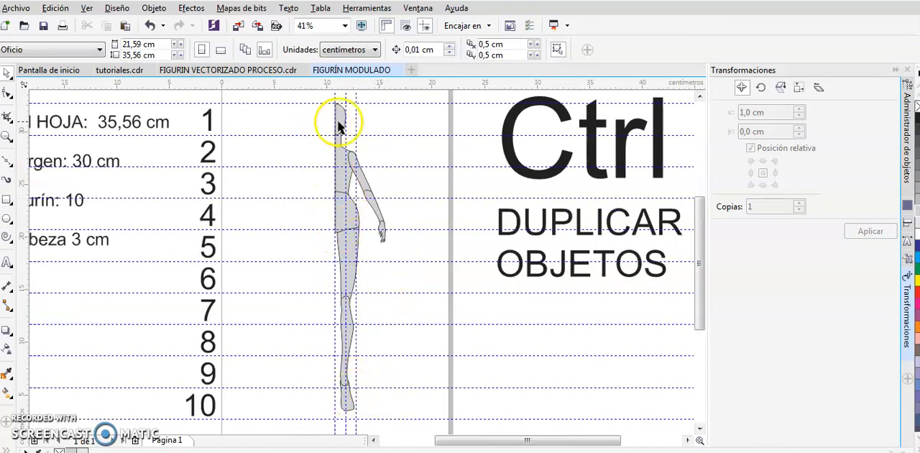
{"action": "left_click", "coordinate": [348, 209]}
{"action": "left_click", "coordinate": [352, 261]}
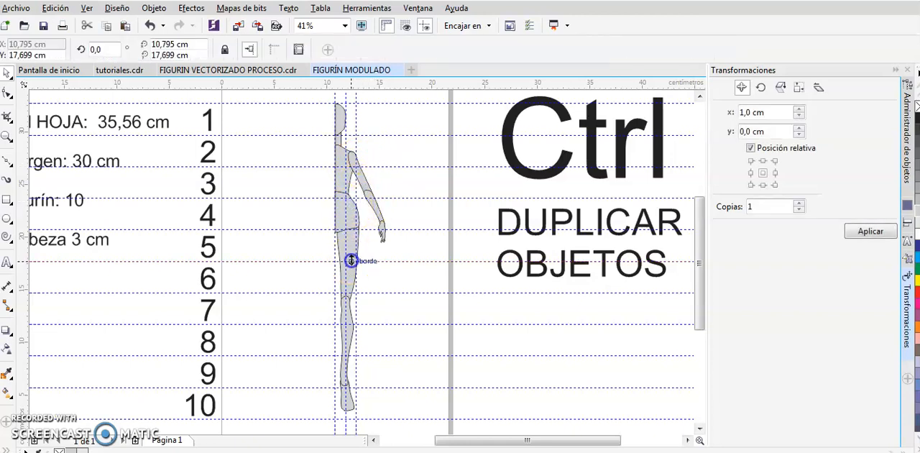
{"action": "left_click", "coordinate": [320, 99]}
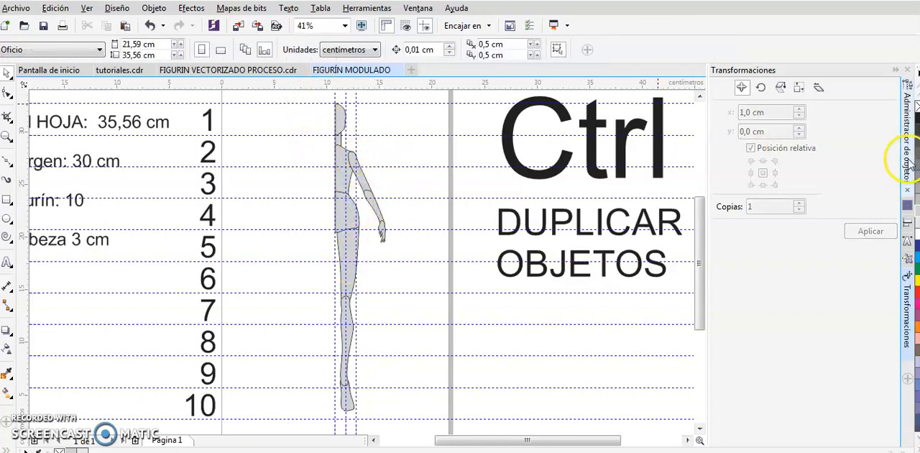
{"action": "left_click", "coordinate": [908, 161]}
{"action": "left_click", "coordinate": [746, 317]}
{"action": "left_click", "coordinate": [331, 165]}
Select all pieces of the half figure and remove their fill, leaving only the outlines
{"action": "left_click_drag", "start_coordinate": [320, 103], "coordinate": [426, 432]}
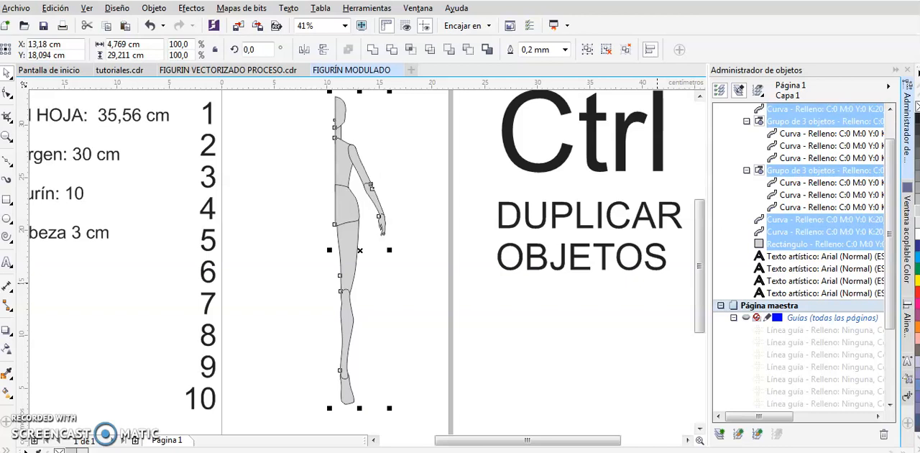
{"action": "left_click", "coordinate": [918, 107]}
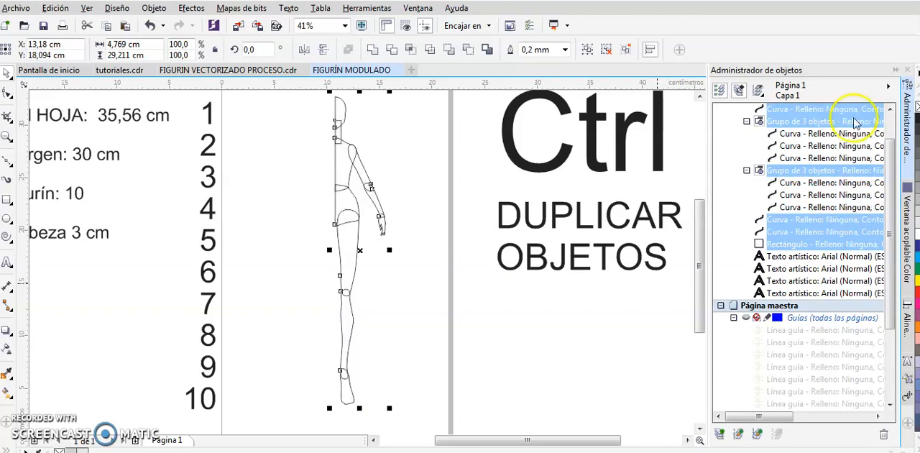
{"action": "left_click", "coordinate": [422, 165]}
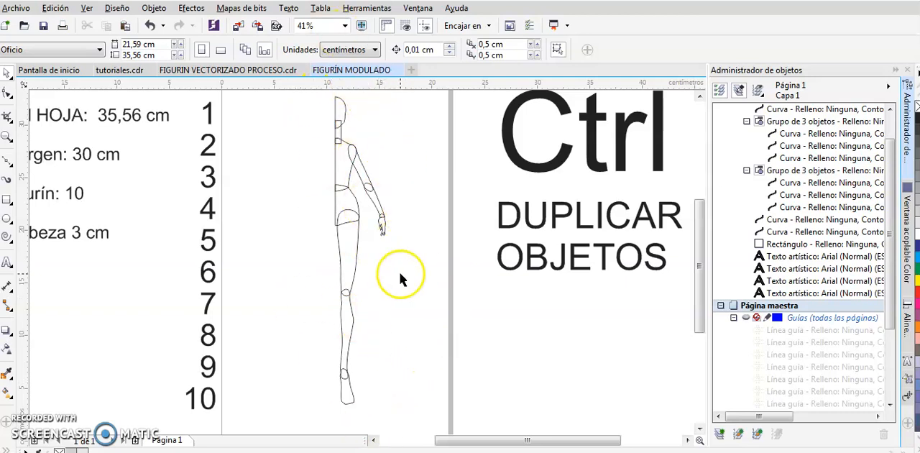
Narrow the grouped leg slightly from its inner side to a width of about 2,01 cm
{"action": "left_click", "coordinate": [355, 257]}
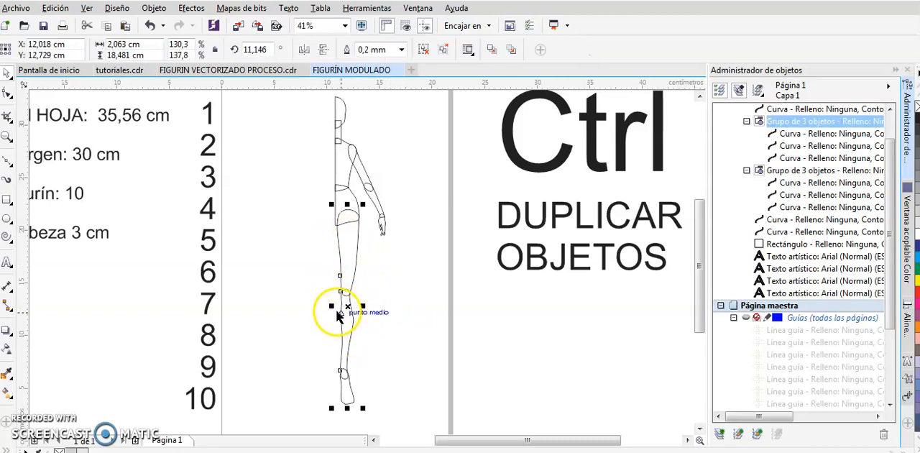
{"action": "key", "text": "z"}
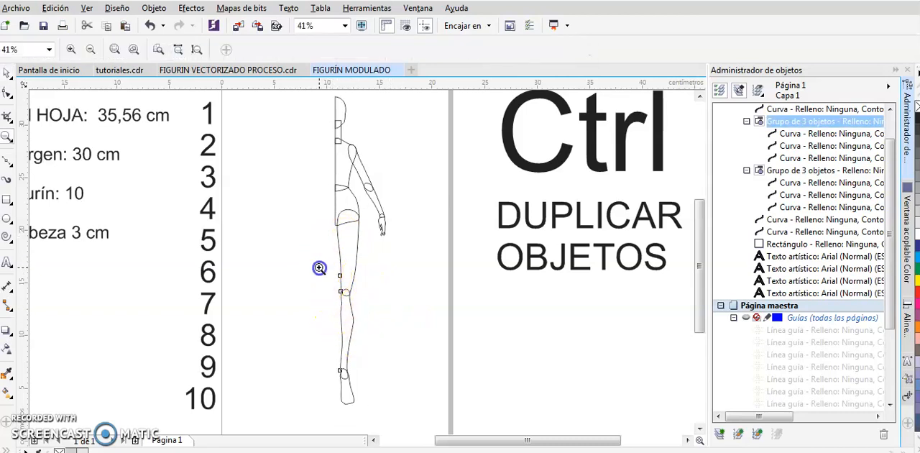
{"action": "left_click", "coordinate": [334, 302]}
{"action": "key", "text": "space"}
{"action": "left_click_drag", "start_coordinate": [277, 385], "coordinate": [280, 386]}
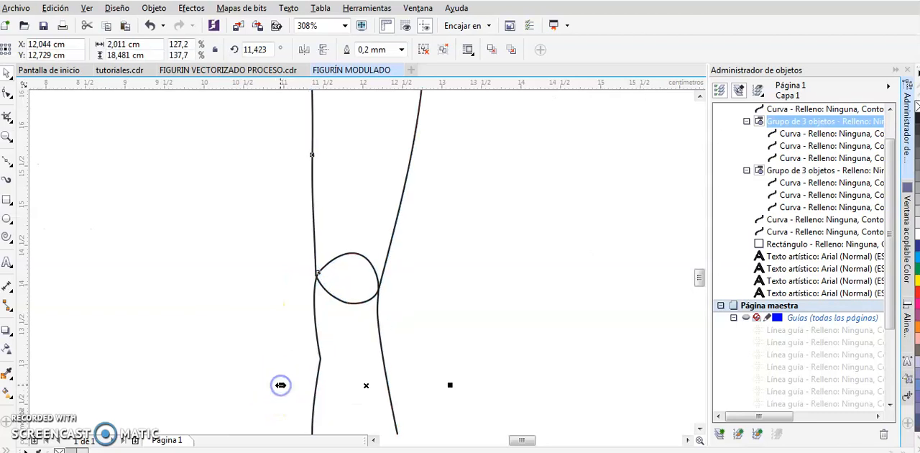
{"action": "key", "text": "z"}
{"action": "right_click", "coordinate": [430, 328]}
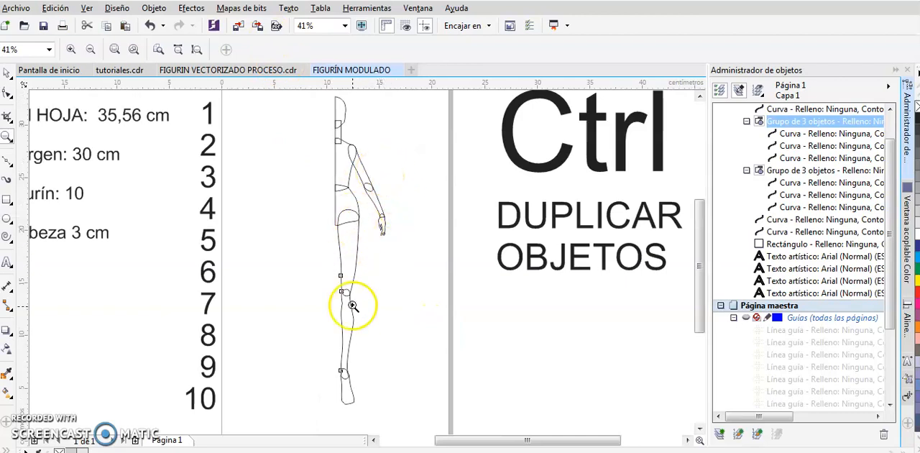
{"action": "left_click", "coordinate": [7, 73]}
Examine the separate neck, torso, hip, leg, arm and hand pieces of the outlined half figure
{"action": "left_click", "coordinate": [338, 141]}
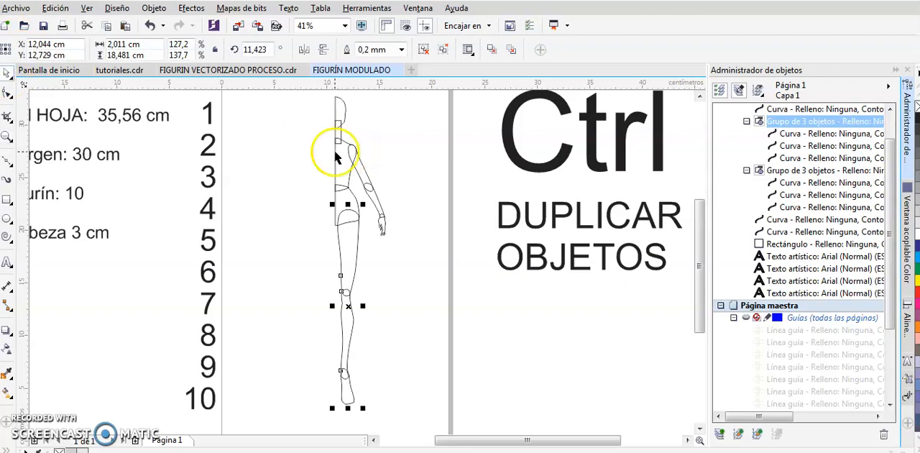
{"action": "left_click", "coordinate": [350, 181]}
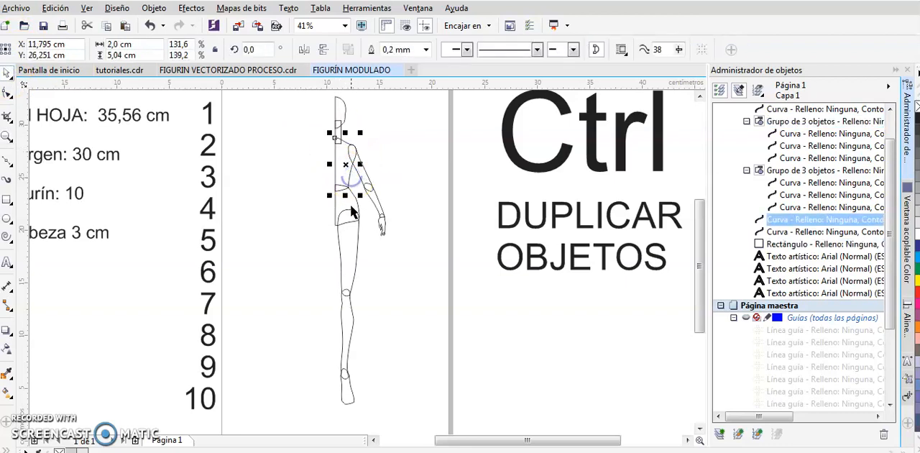
{"action": "left_click", "coordinate": [360, 205]}
{"action": "left_click", "coordinate": [353, 264]}
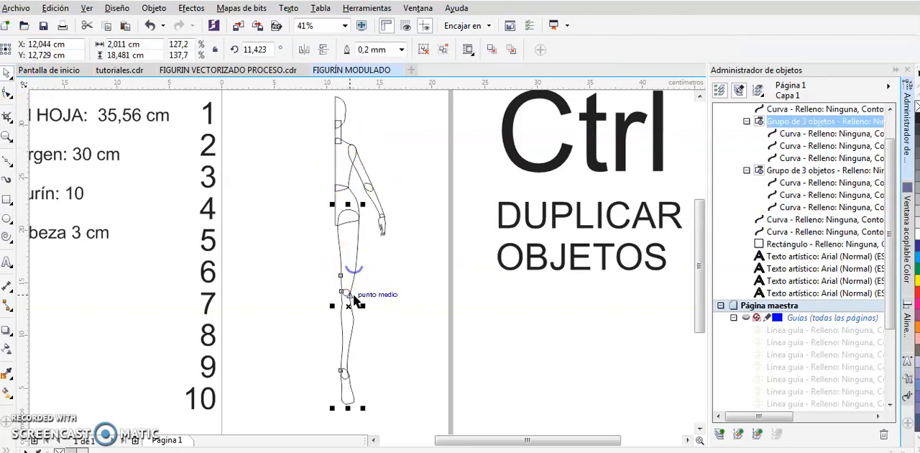
{"action": "left_click", "coordinate": [377, 223]}
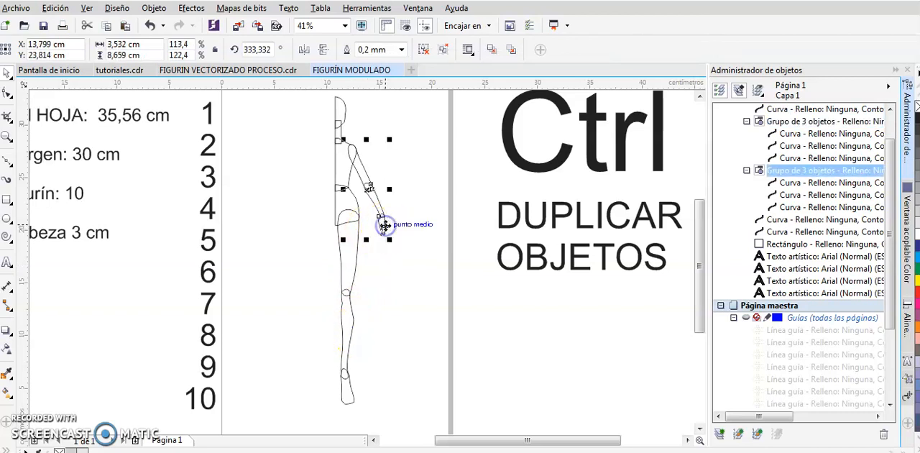
{"action": "left_click", "coordinate": [400, 250]}
{"action": "key", "text": "z"}
{"action": "left_click_drag", "start_coordinate": [368, 204], "coordinate": [399, 254]}
{"action": "left_click", "coordinate": [398, 252], "text": "shift"}
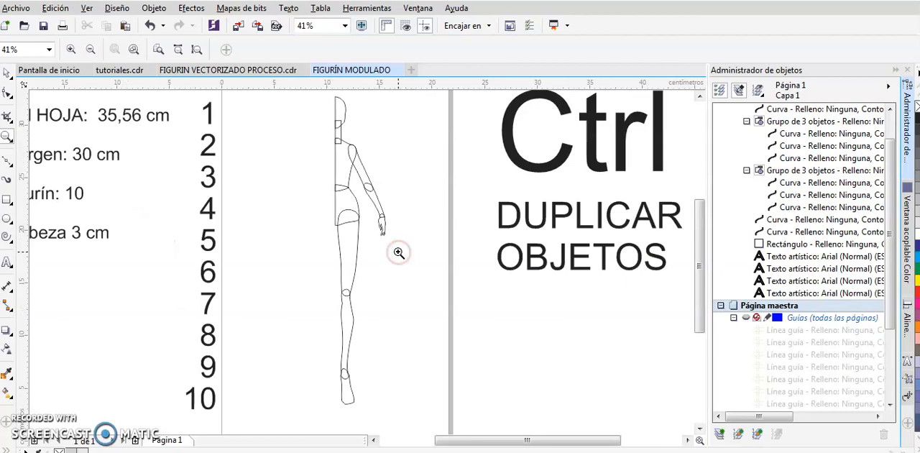
{"action": "left_click", "coordinate": [7, 73]}
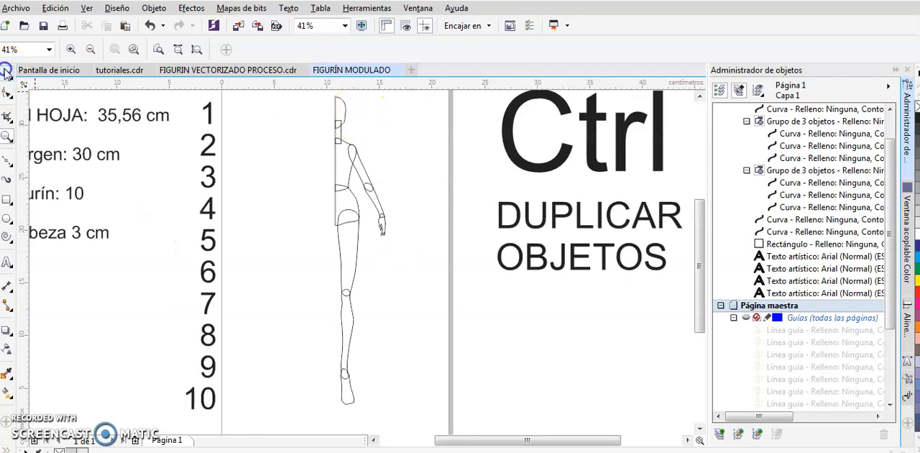
Try the Pen tool (Pluma) beside the arm with a trial path of straight and curved segments
{"action": "left_click", "coordinate": [9, 166]}
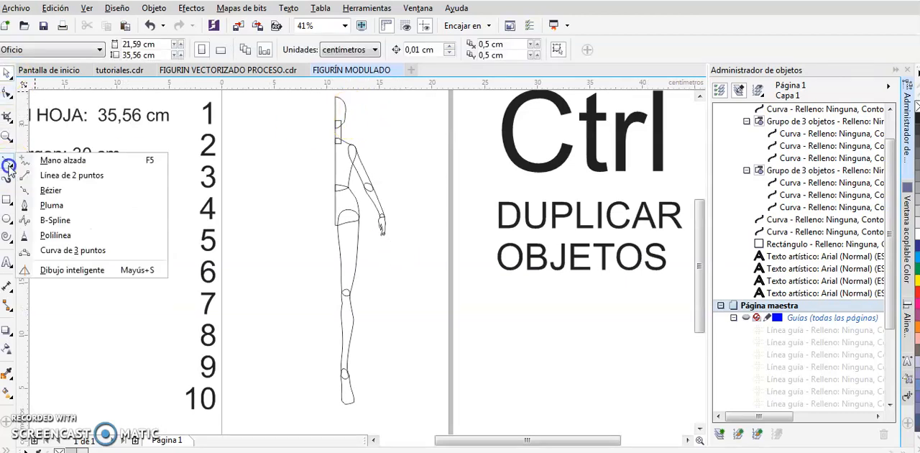
{"action": "left_click", "coordinate": [52, 208]}
{"action": "left_click", "coordinate": [397, 149]}
{"action": "left_click", "coordinate": [424, 197]}
{"action": "left_click_drag", "start_coordinate": [430, 235], "coordinate": [417, 263]}
{"action": "left_click", "coordinate": [431, 236]}
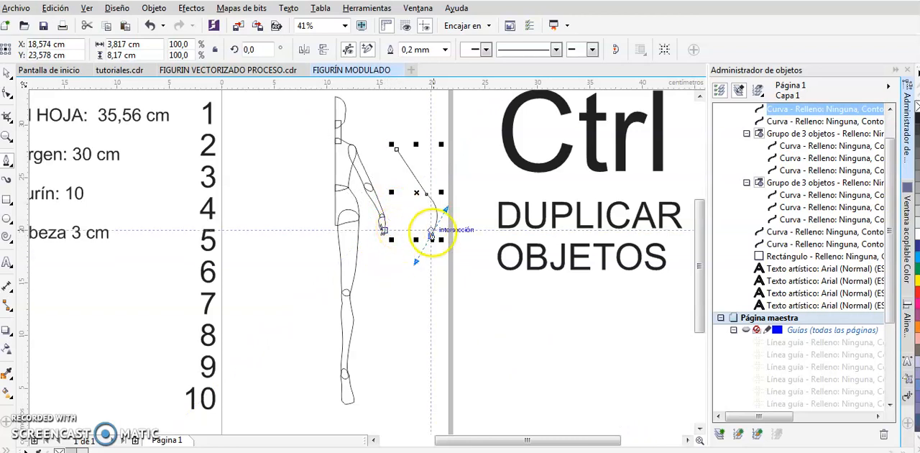
{"action": "left_click_drag", "start_coordinate": [397, 230], "coordinate": [410, 205]}
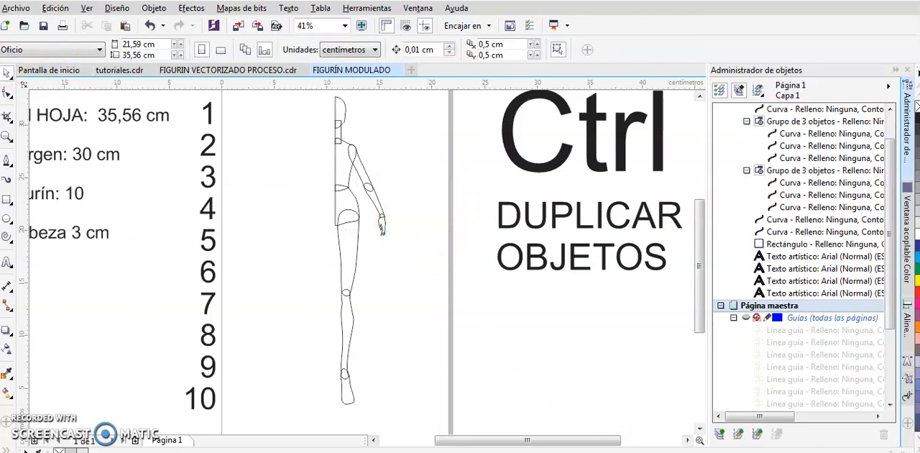
Select the entire half figure and mirror a copy of it horizontally across the centre edge at -100%
{"action": "left_click_drag", "start_coordinate": [325, 100], "coordinate": [420, 422]}
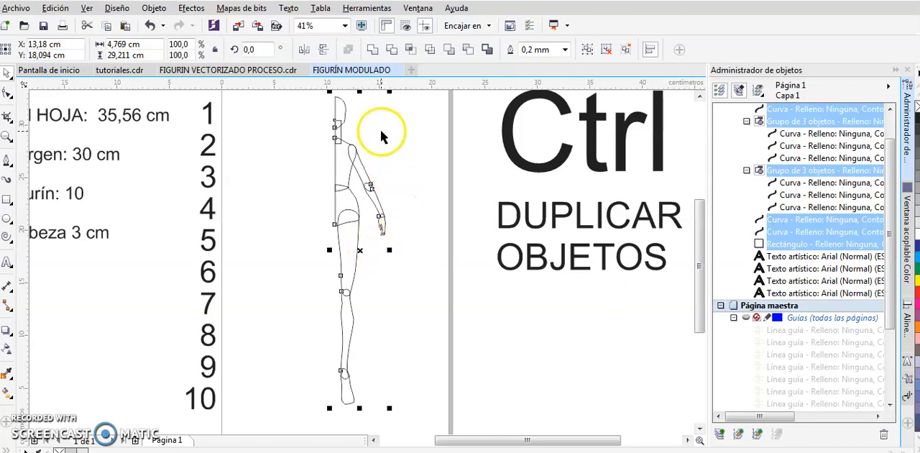
{"action": "left_click", "coordinate": [314, 107]}
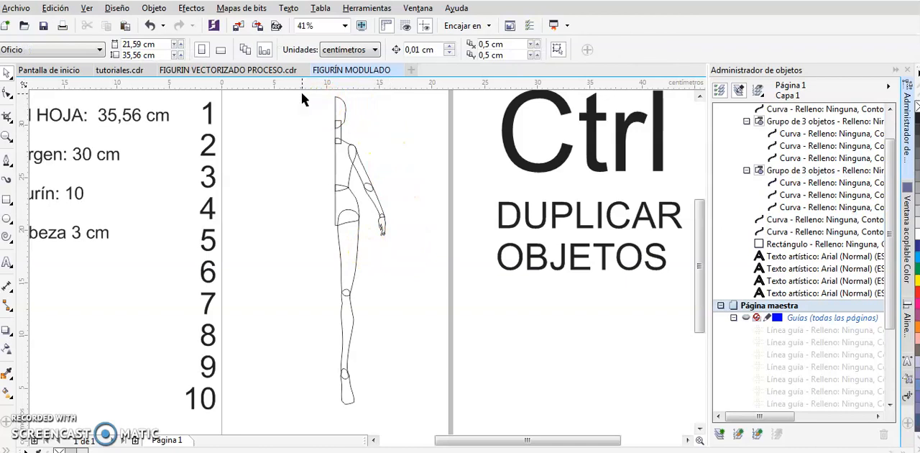
{"action": "left_click", "coordinate": [288, 95]}
{"action": "left_click_drag", "start_coordinate": [288, 93], "coordinate": [378, 299]}
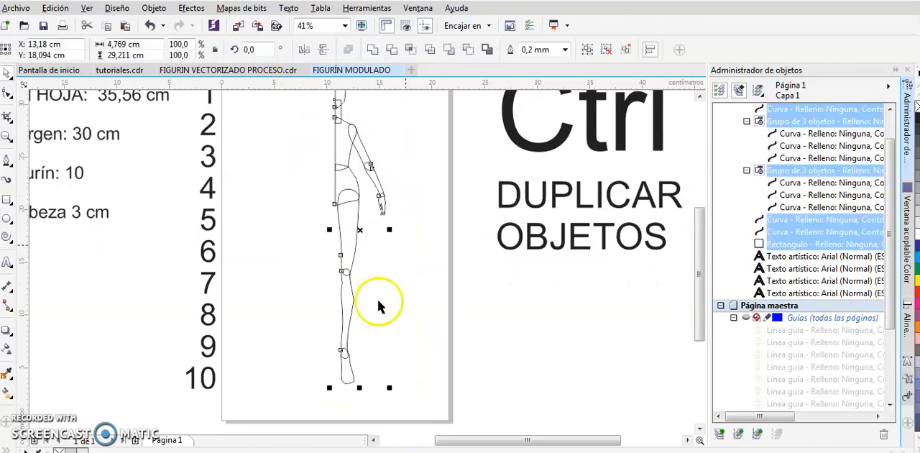
{"action": "left_click_drag", "start_coordinate": [697, 300], "coordinate": [697, 288]}
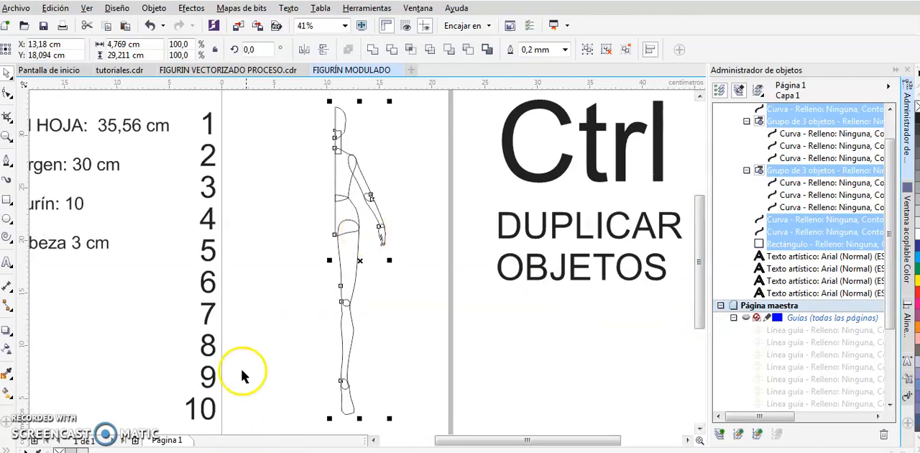
{"action": "left_click_drag", "start_coordinate": [389, 260], "coordinate": [289, 249]}
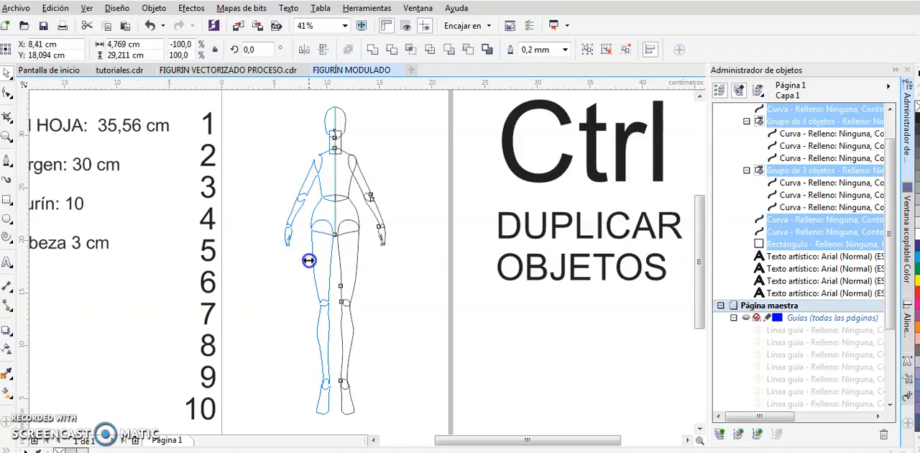
{"action": "left_click_drag", "start_coordinate": [309, 283], "coordinate": [305, 247]}
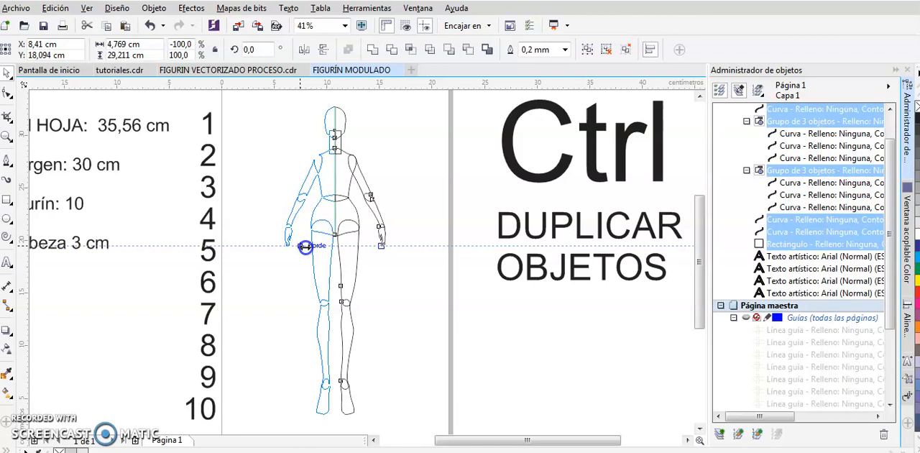
{"action": "left_click_drag", "start_coordinate": [306, 246], "coordinate": [306, 250]}
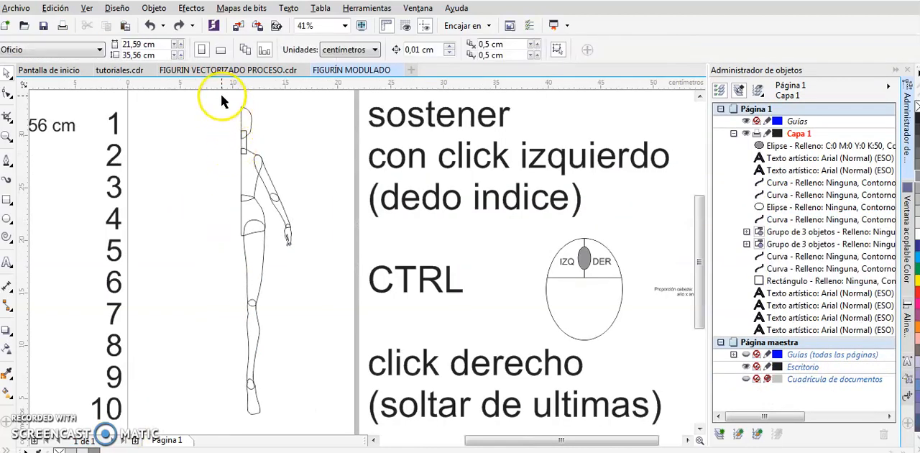
Mirror the selected half figure horizontally once more across its centre edge, keeping the original, to form both halves
{"action": "left_click_drag", "start_coordinate": [221, 94], "coordinate": [304, 397]}
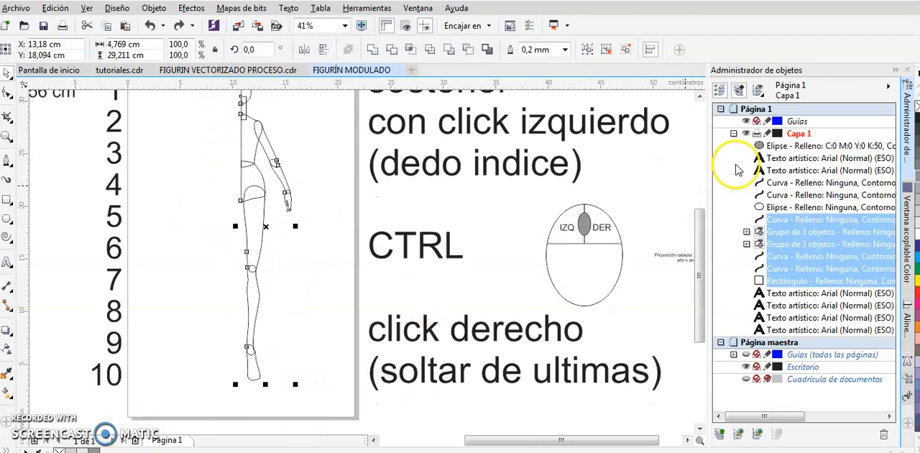
{"action": "left_click", "coordinate": [699, 96]}
{"action": "left_click", "coordinate": [701, 425]}
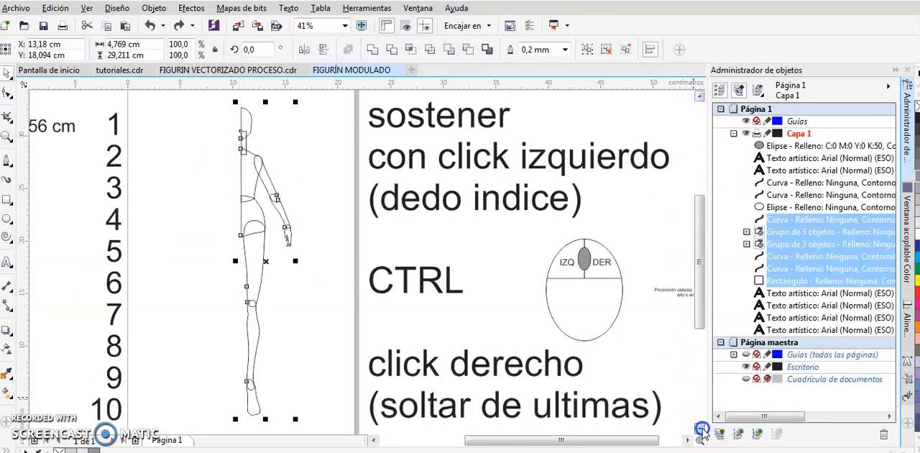
{"action": "left_click_drag", "start_coordinate": [296, 263], "coordinate": [208, 258]}
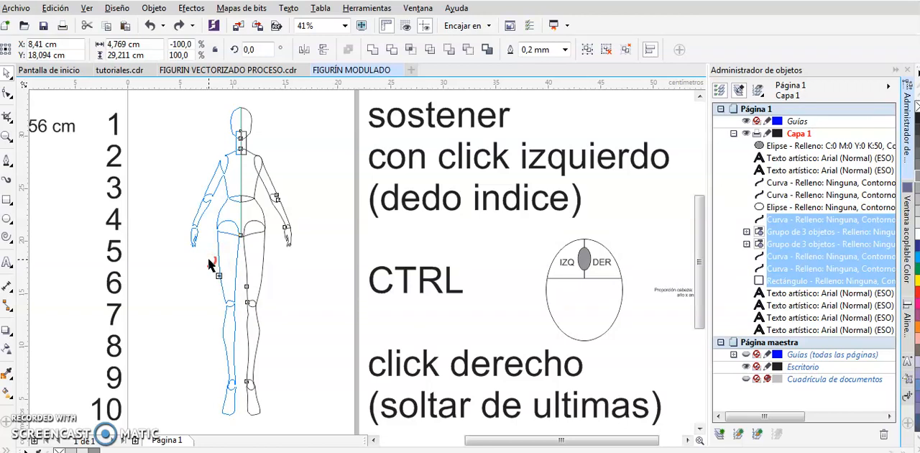
Weld (Soldar) the two mirrored halves of the head into a single shape
{"action": "left_click_drag", "start_coordinate": [209, 263], "coordinate": [209, 264]}
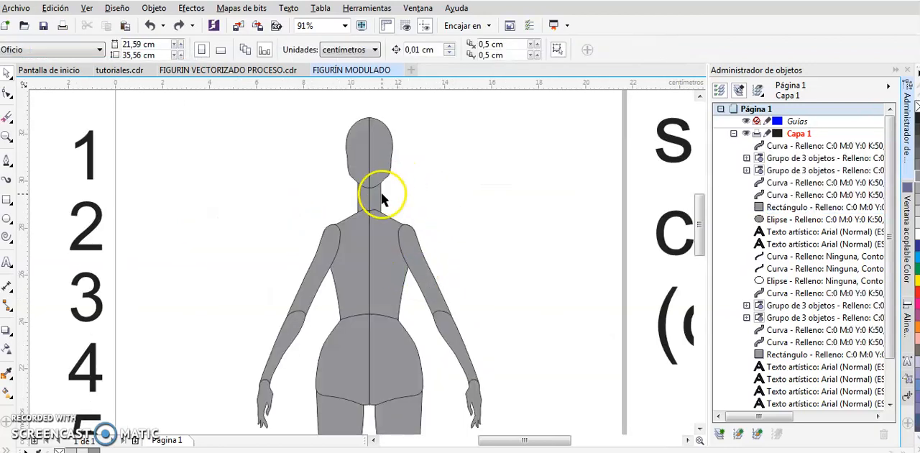
{"action": "left_click", "coordinate": [379, 195]}
{"action": "left_click", "coordinate": [359, 198]}
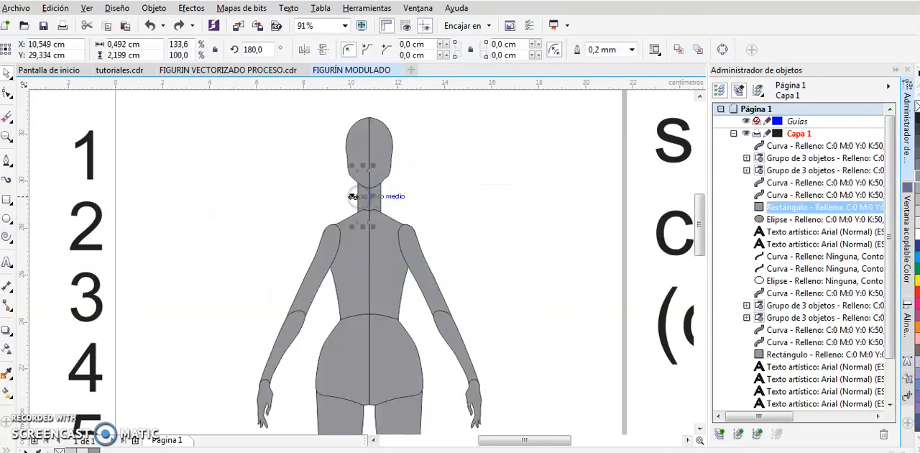
{"action": "left_click", "coordinate": [380, 142]}
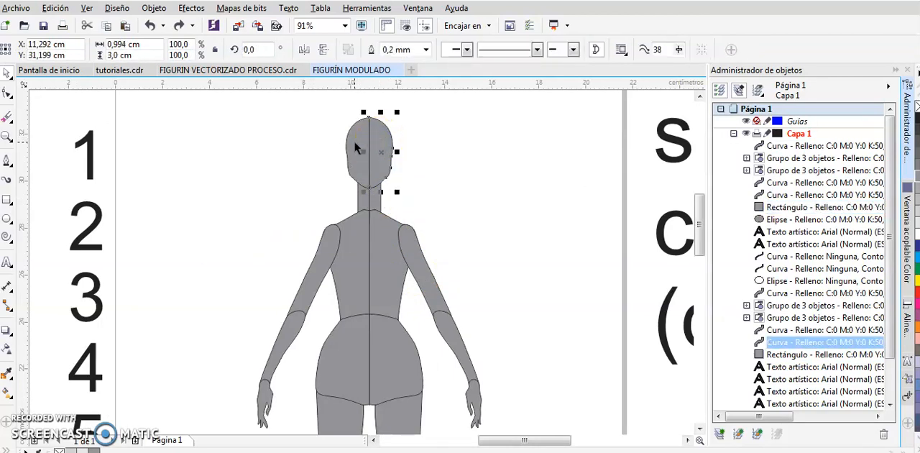
{"action": "left_click", "coordinate": [355, 147], "text": "shift"}
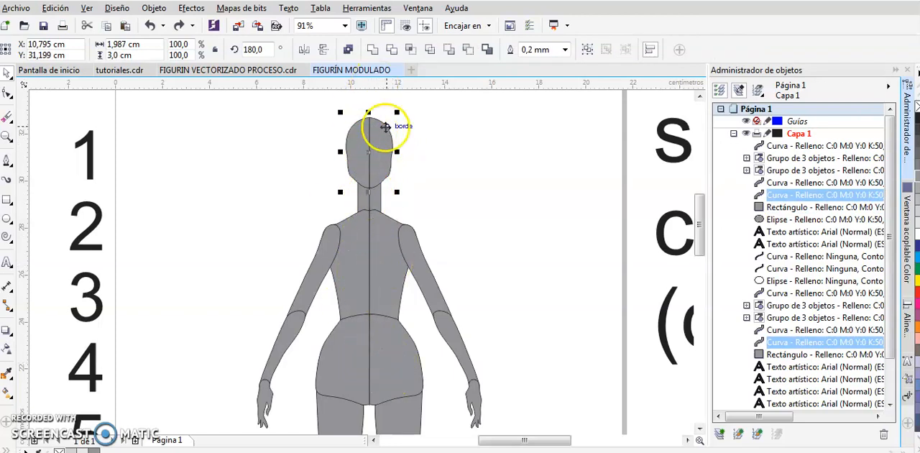
{"action": "left_click", "coordinate": [373, 51]}
Select both neck rectangles and weld them into one neck piece
{"action": "left_click", "coordinate": [361, 197]}
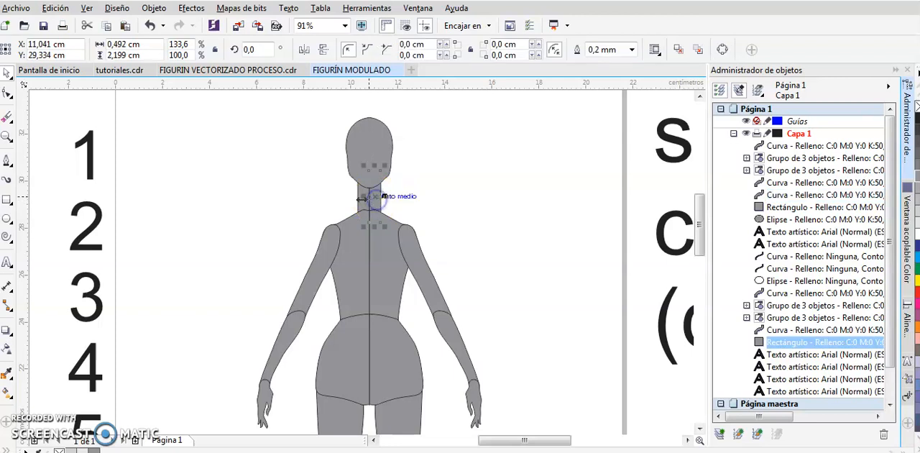
{"action": "left_click", "coordinate": [362, 207], "text": "shift"}
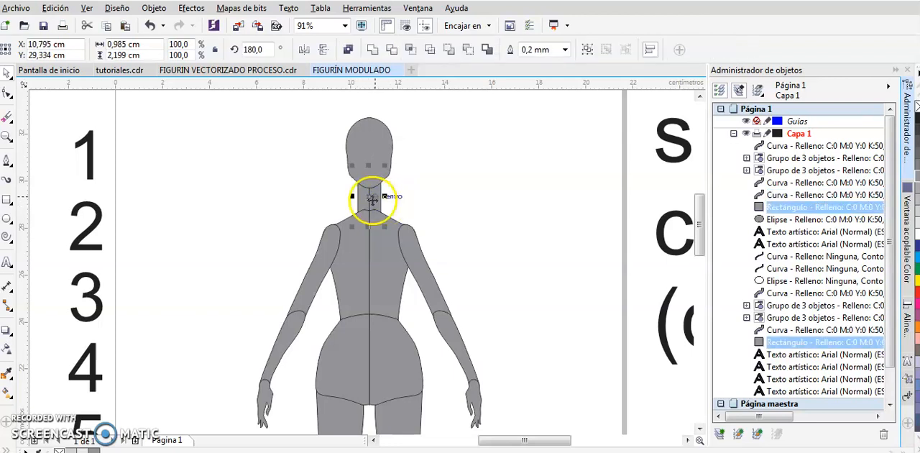
{"action": "left_click", "coordinate": [373, 51]}
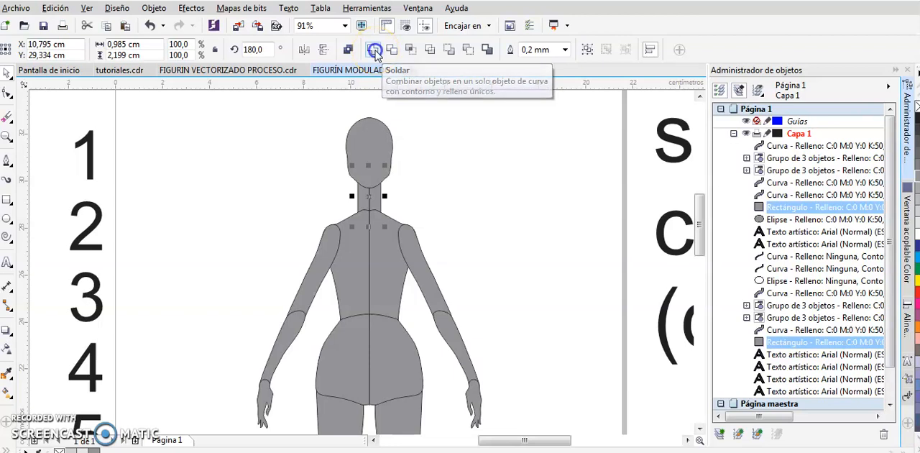
Select the two mirrored torso halves and weld them into one torso shape
{"action": "left_click", "coordinate": [385, 264]}
{"action": "left_click", "coordinate": [349, 280], "text": "shift"}
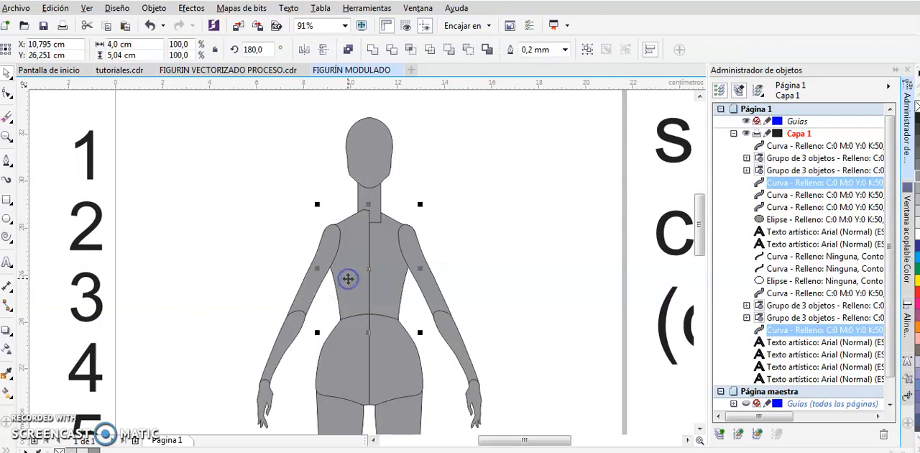
{"action": "left_click", "coordinate": [373, 51]}
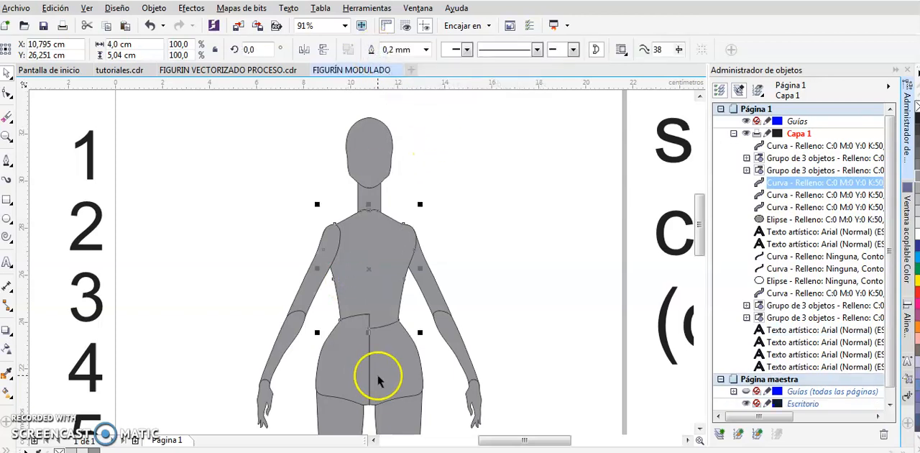
Weld the two mirrored hip halves into one hip shape and clear the selection
{"action": "left_click", "coordinate": [400, 365]}
{"action": "left_click", "coordinate": [341, 372], "text": "shift"}
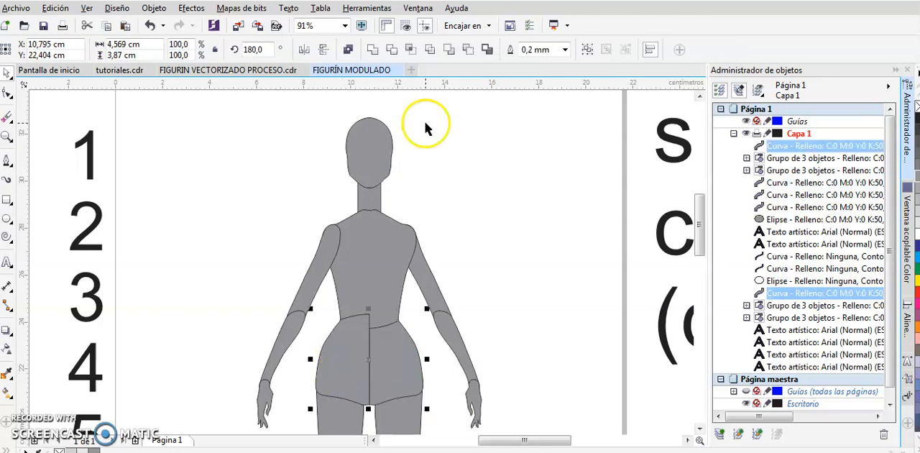
{"action": "left_click", "coordinate": [373, 52]}
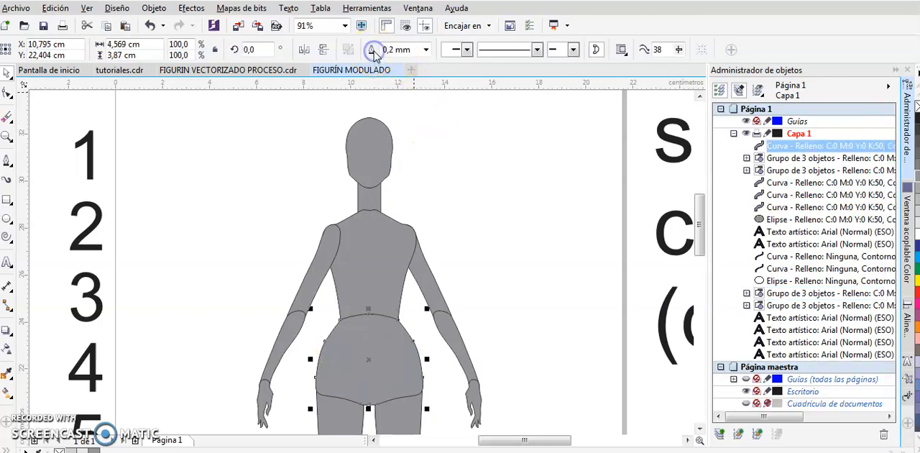
{"action": "left_click", "coordinate": [501, 287]}
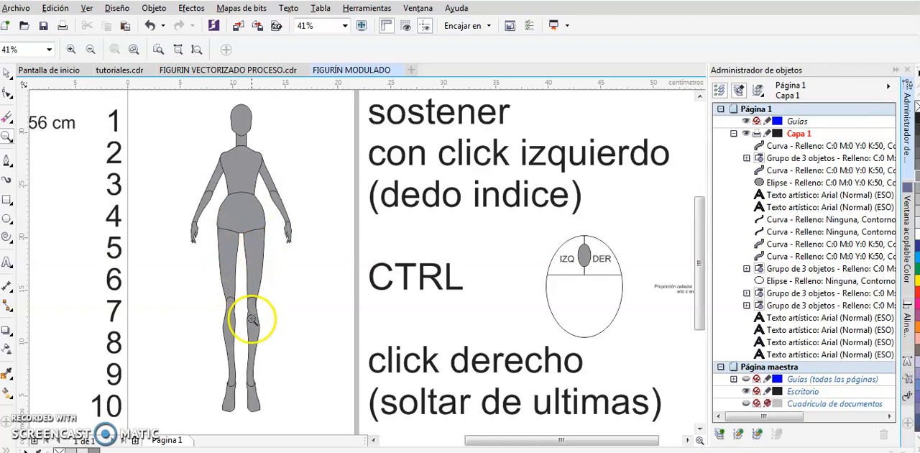